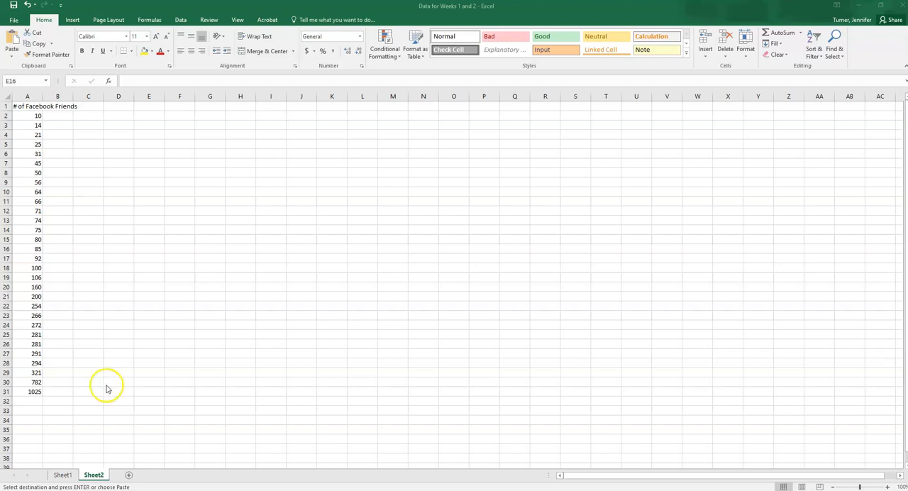
# Insert a histogram chart from the Facebook friend counts in A2:A31.
pyautogui.click(73, 20)
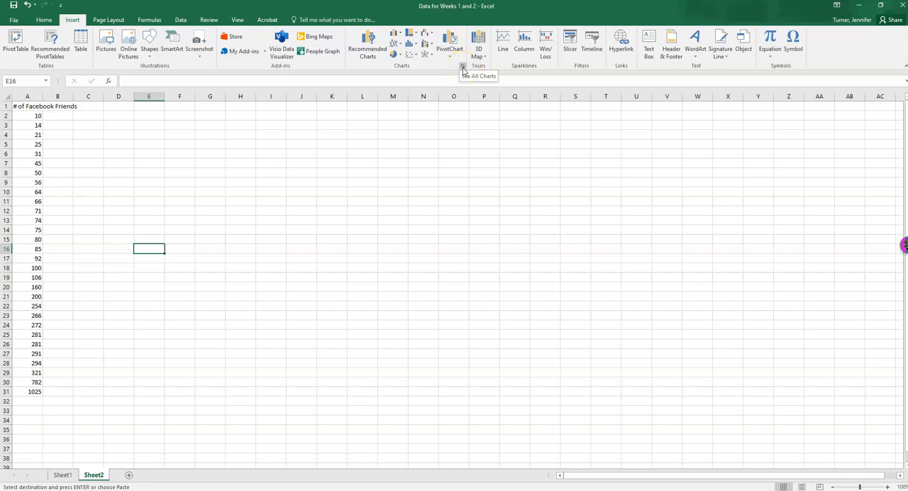
pyautogui.click(415, 45)
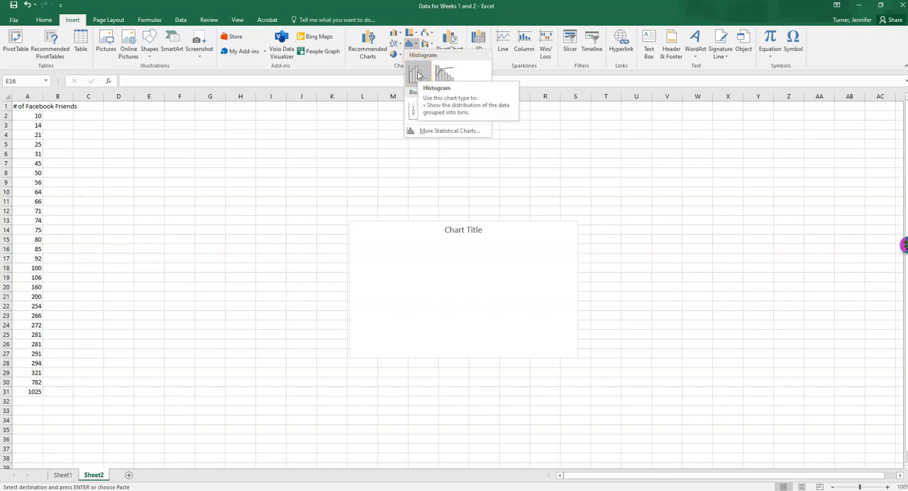
pyautogui.press('Escape')
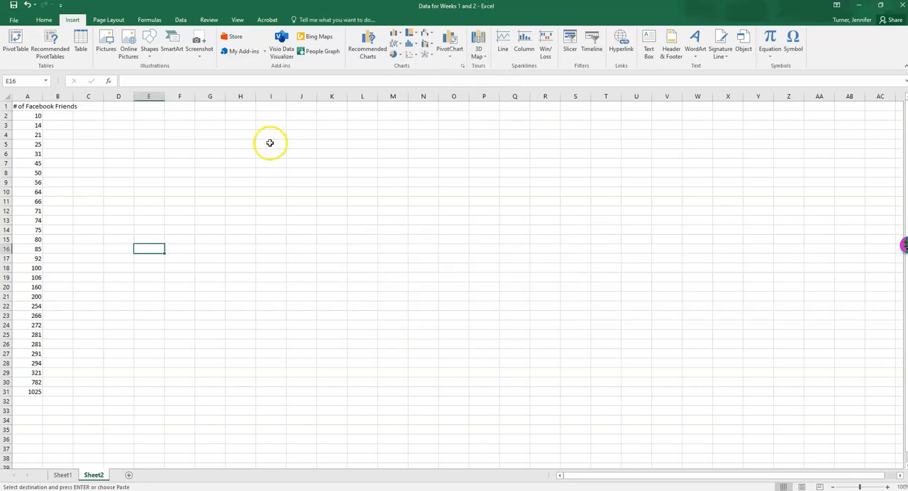
pyautogui.click(27, 116)
pyautogui.moveTo(27, 115); pyautogui.dragTo(31, 391)
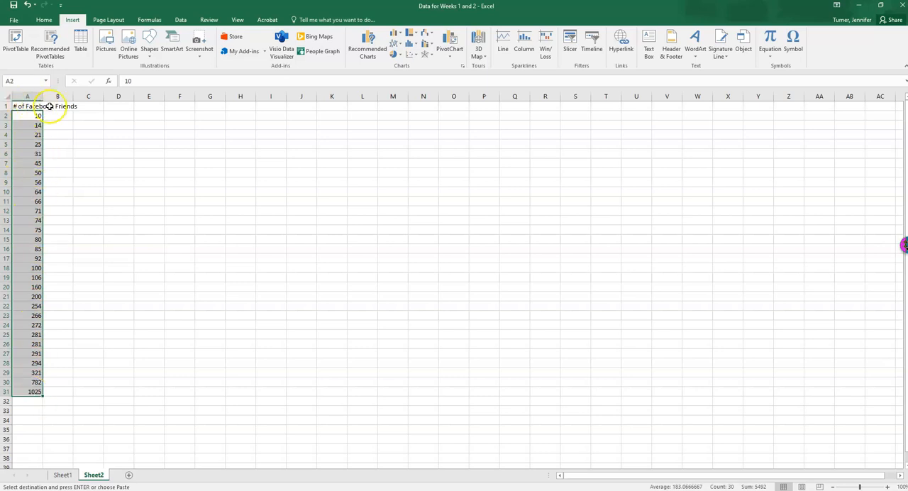
pyautogui.click(416, 47)
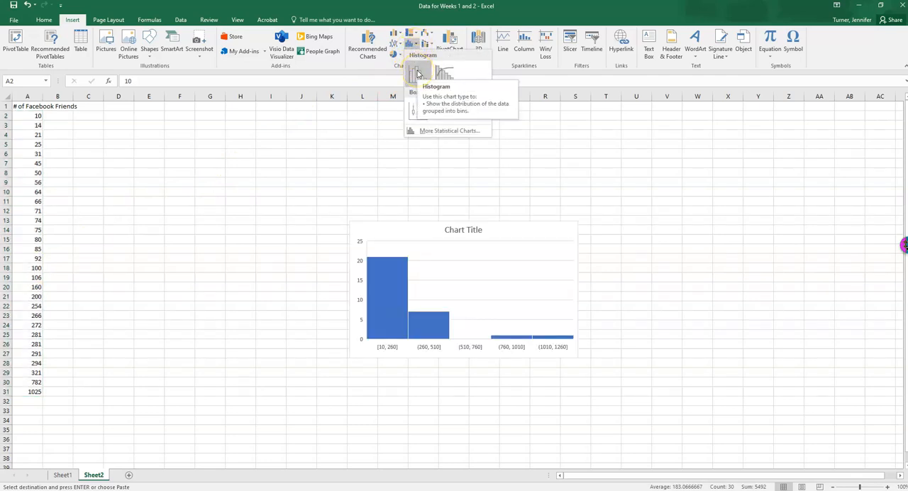
pyautogui.click(417, 74)
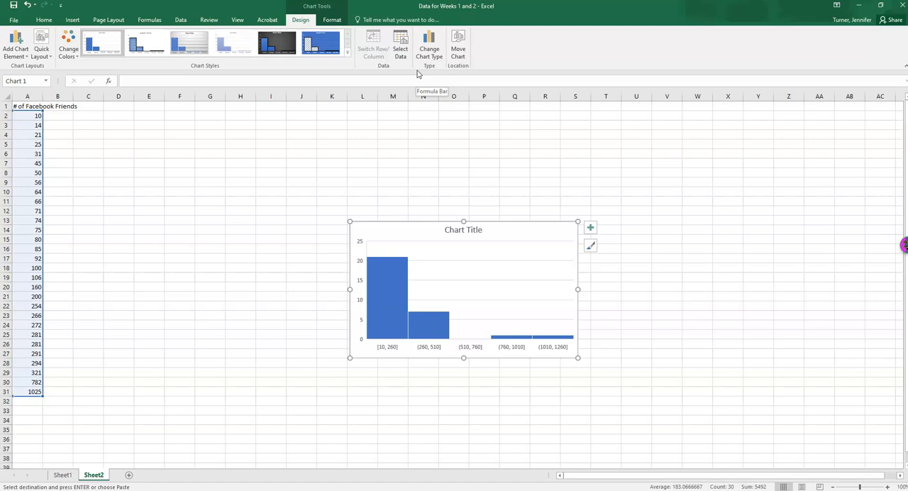
# Replace the chart title with "Histogram of Number of Facebook Friends".
pyautogui.click(478, 229)
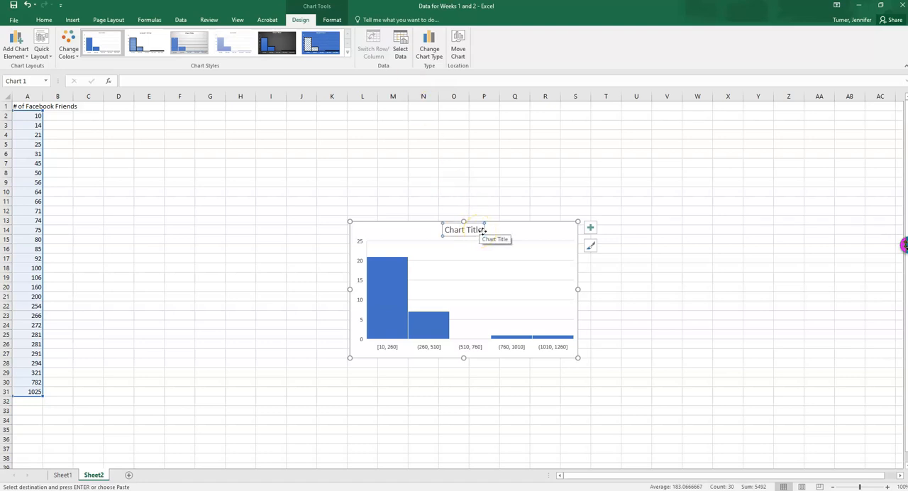
pyautogui.click(460, 231)
pyautogui.moveTo(446, 229); pyautogui.dragTo(472, 230)
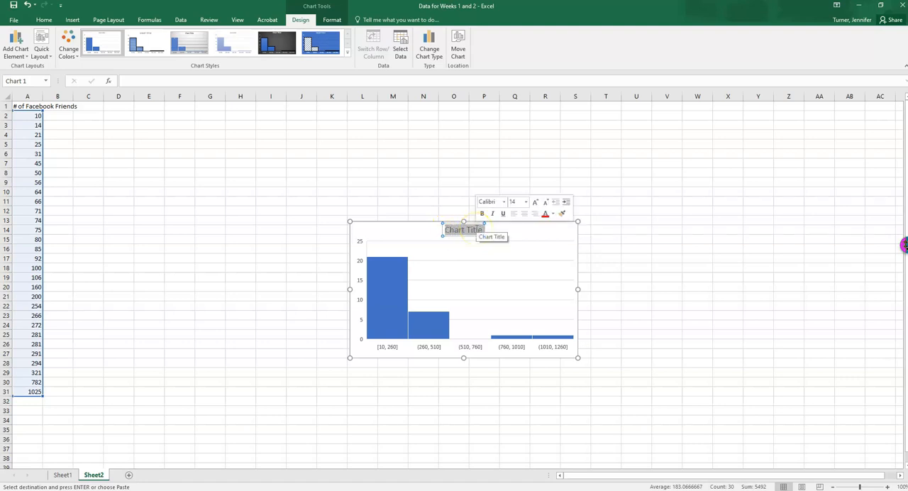
pyautogui.write('His')
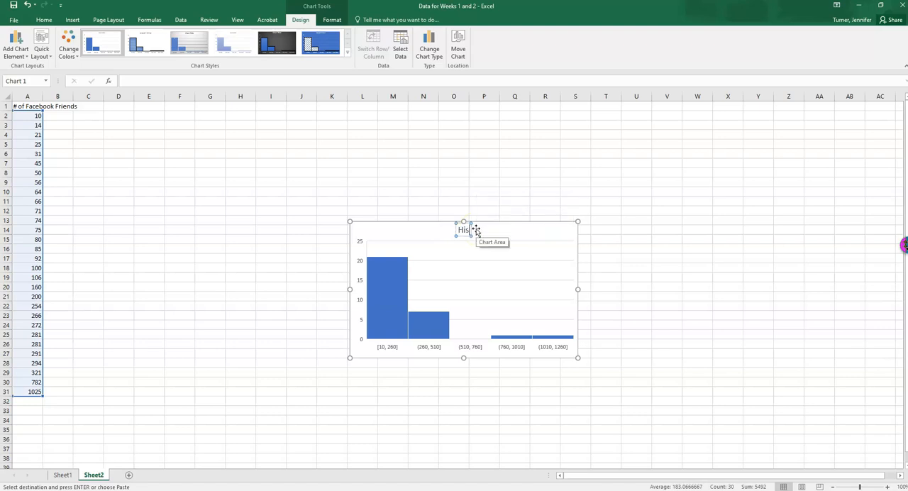
pyautogui.write('togram of')
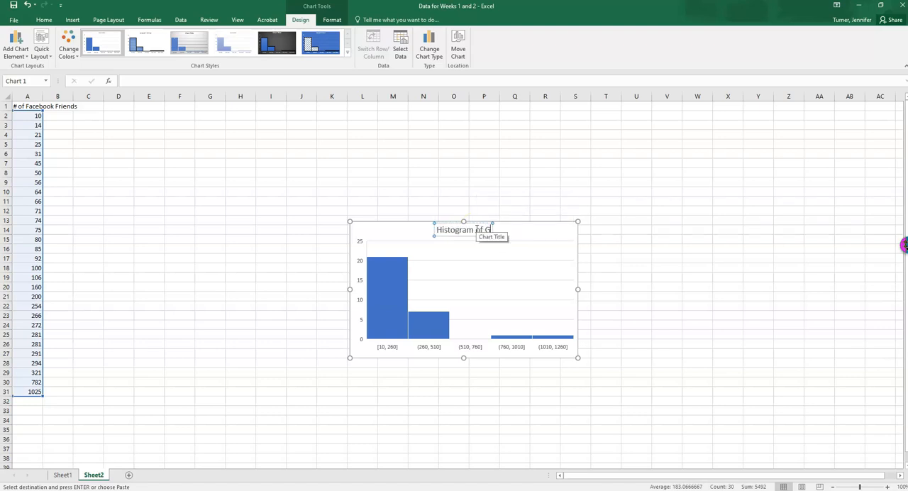
pyautogui.write(' Number of Fac')
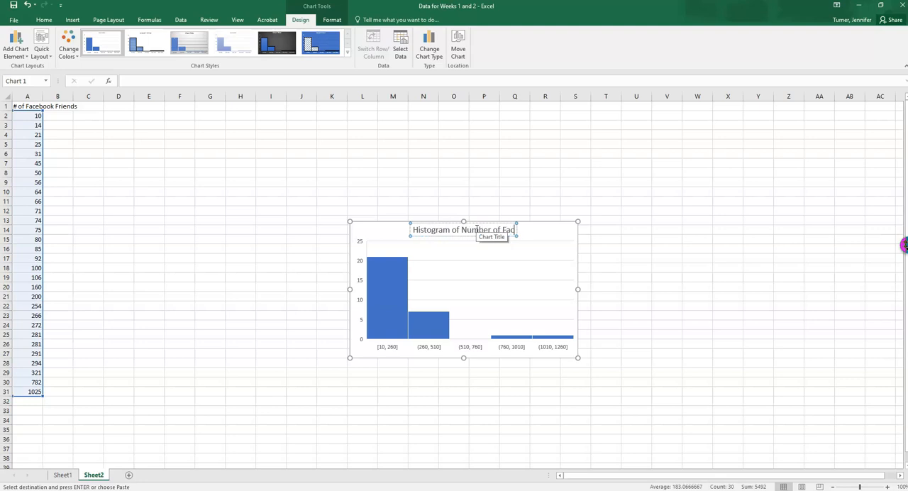
pyautogui.write('ebook Friends')
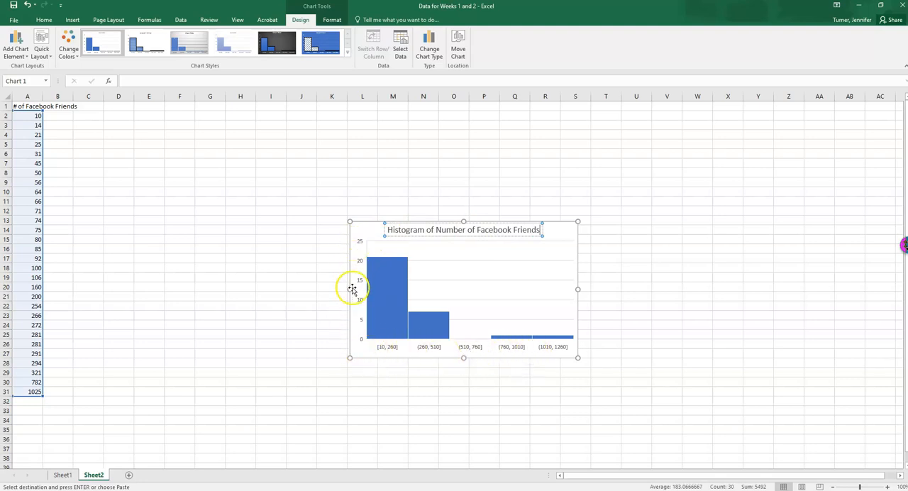
pyautogui.click(355, 323)
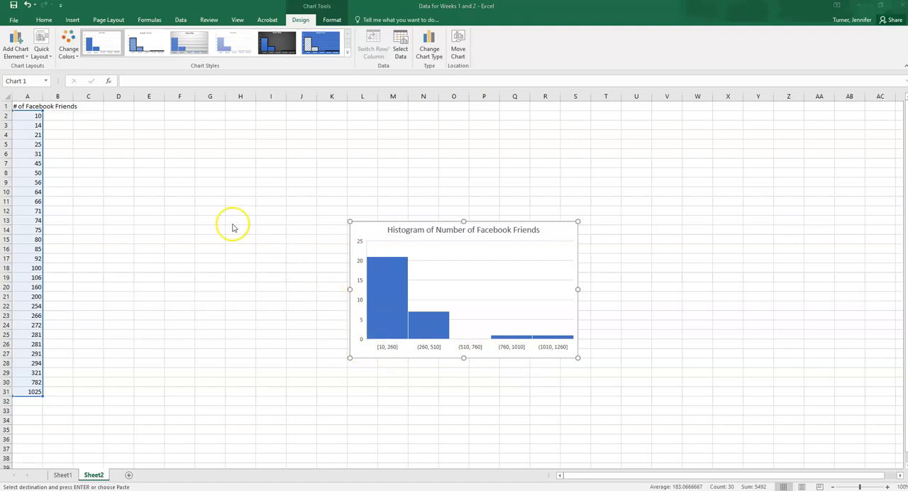
# Add a primary horizontal axis title to the histogram reading "Number of Facebook Friends".
pyautogui.click(13, 49)
pyautogui.click(561, 229)
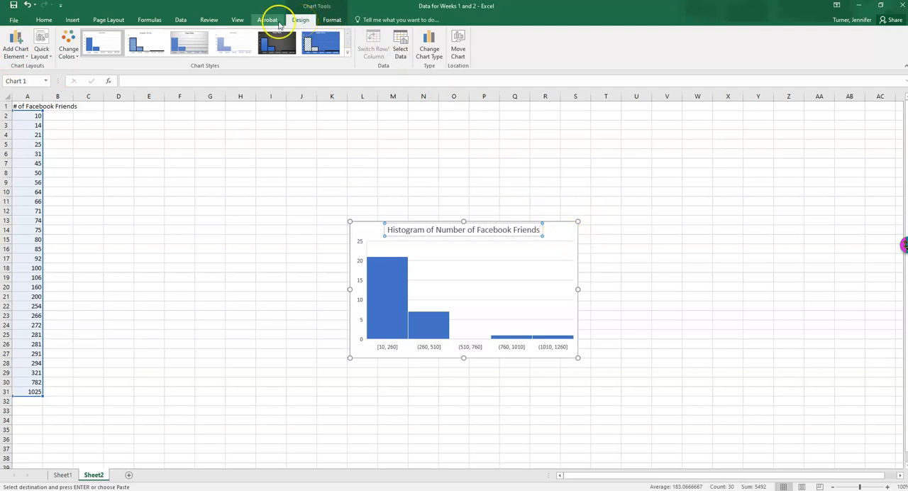
pyautogui.click(19, 54)
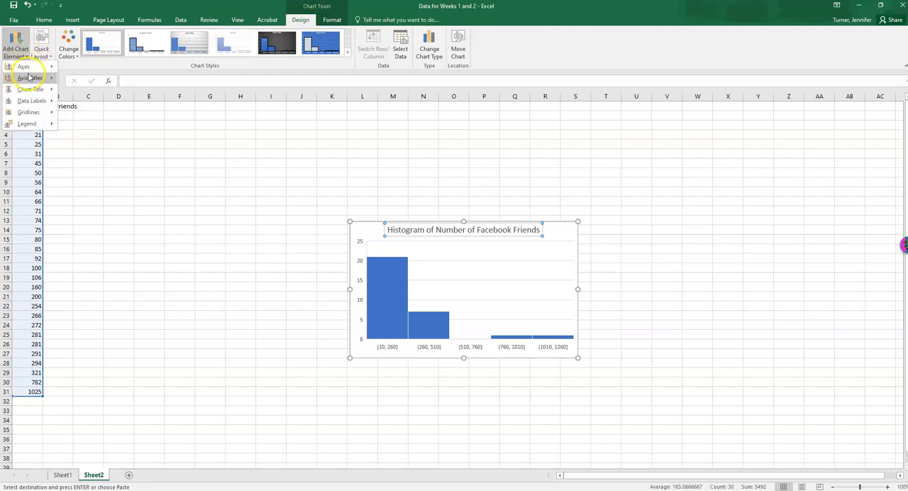
pyautogui.click(29, 78)
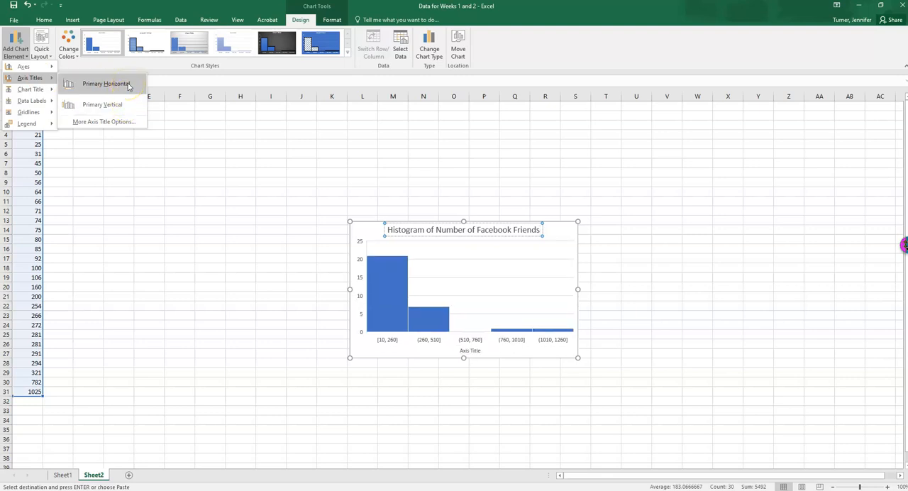
pyautogui.click(106, 83)
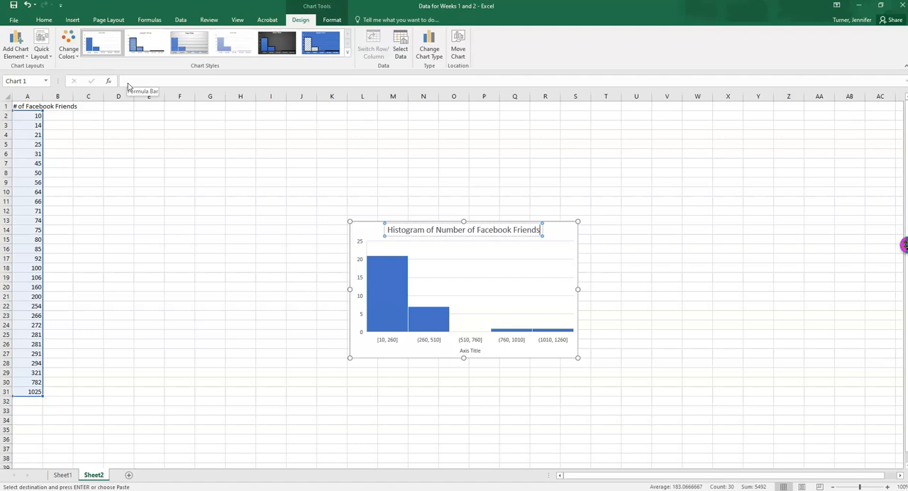
pyautogui.press('BackSpace')
pyautogui.write('s')
pyautogui.click(468, 350)
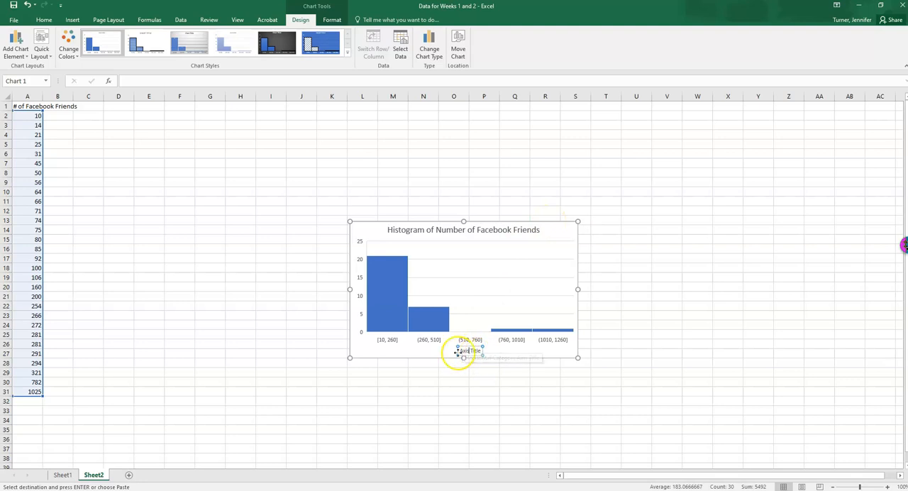
pyautogui.moveTo(460, 350); pyautogui.dragTo(481, 348)
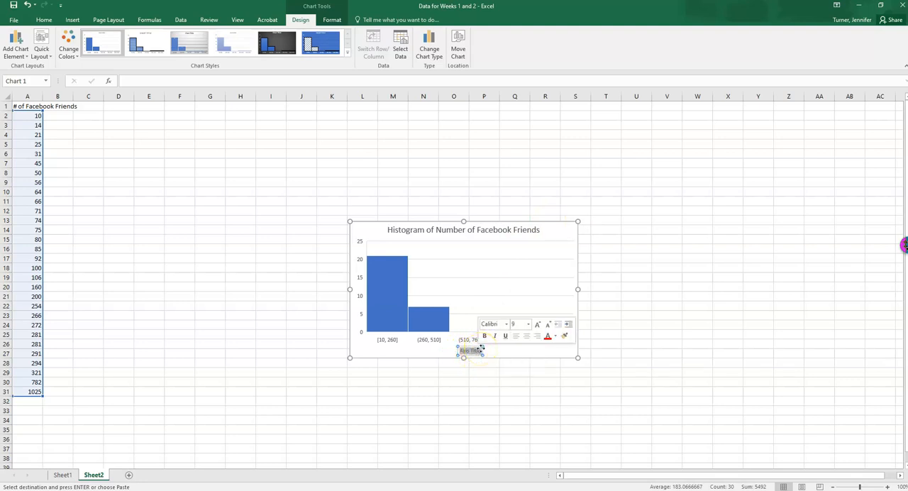
pyautogui.write('Number')
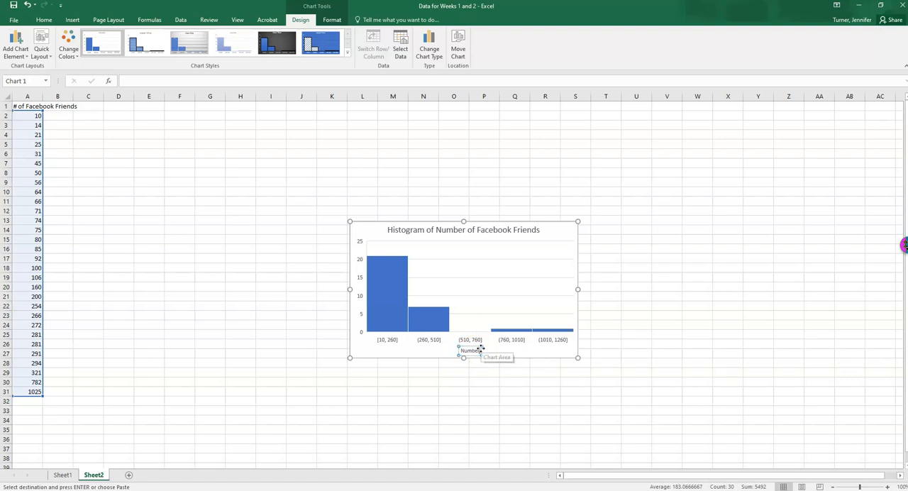
pyautogui.write(' of Friendebook Friends')
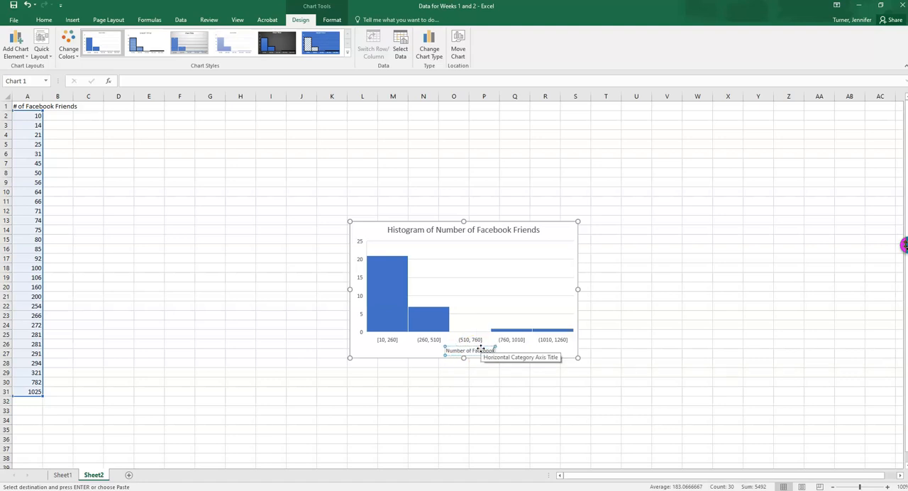
pyautogui.click(402, 349)
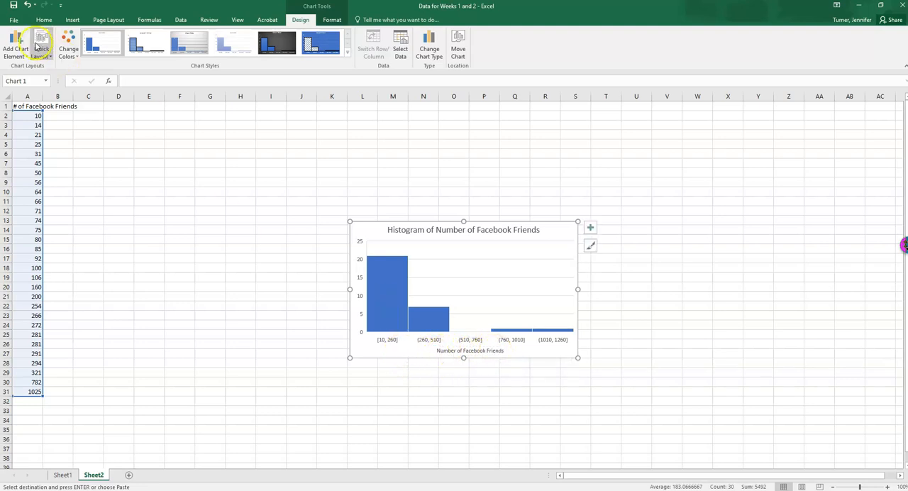
# Add a primary vertical axis title to the histogram reading "Frequency".
pyautogui.click(14, 51)
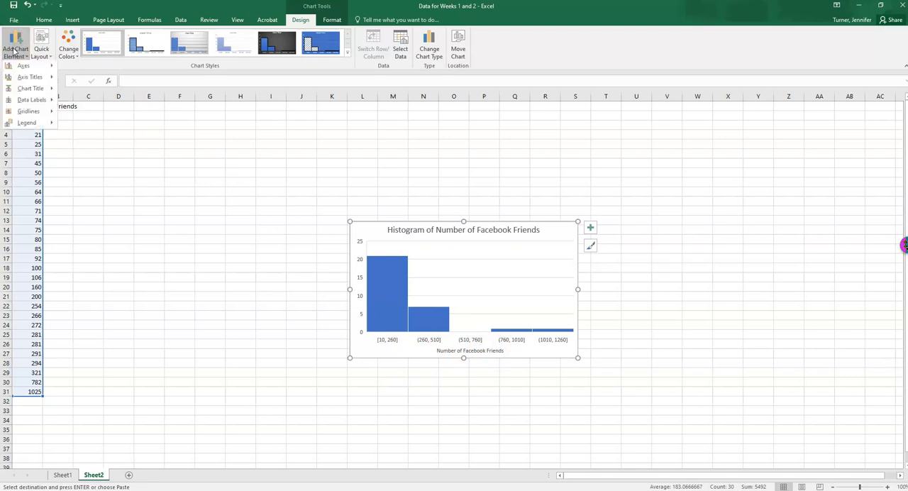
pyautogui.moveTo(29, 79)
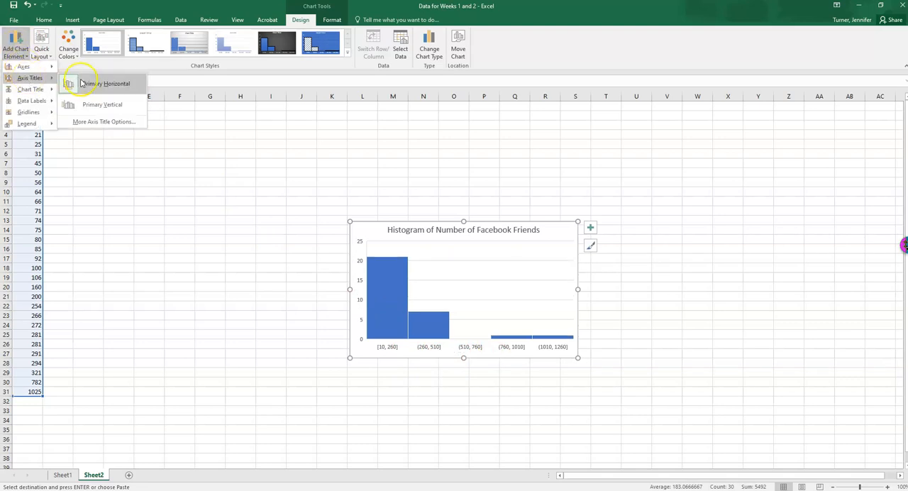
pyautogui.click(90, 107)
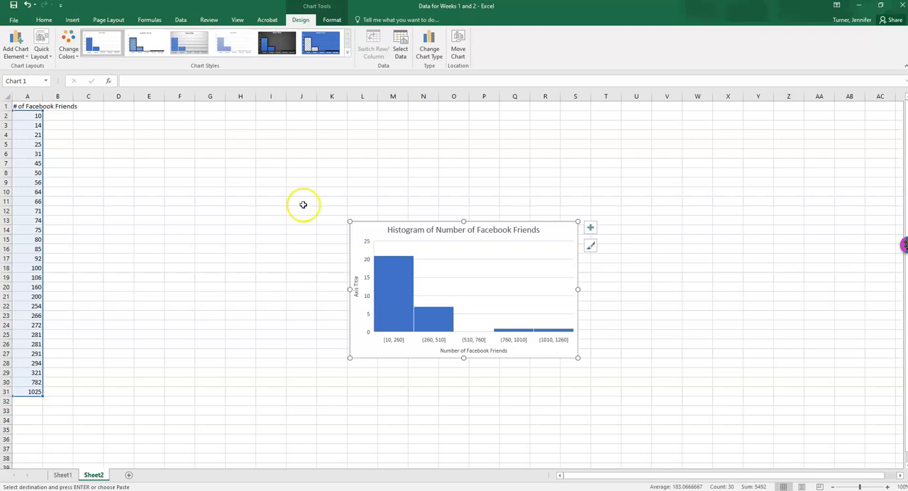
pyautogui.click(356, 285)
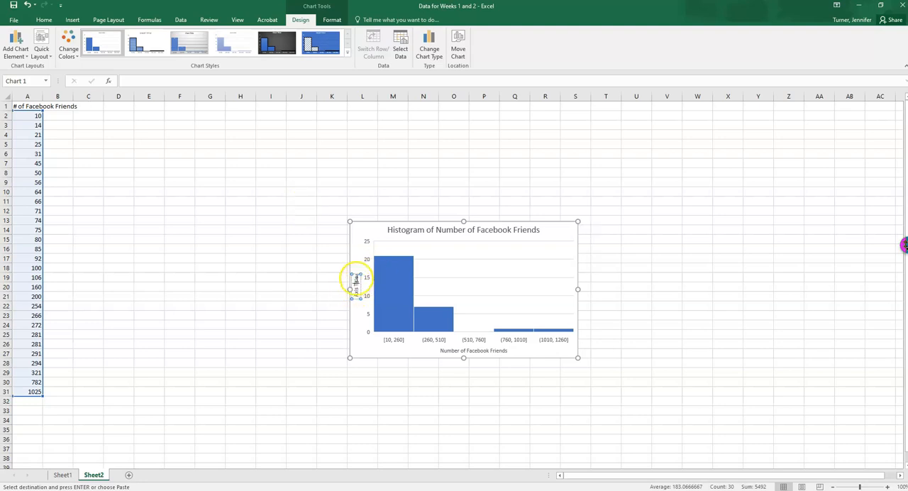
pyautogui.click(355, 296)
pyautogui.tripleClick(359, 289)
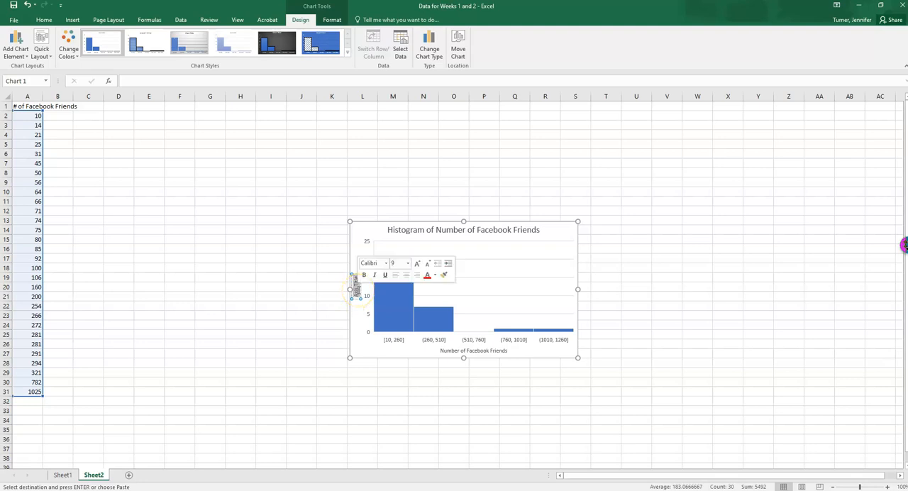
pyautogui.write('Freq')
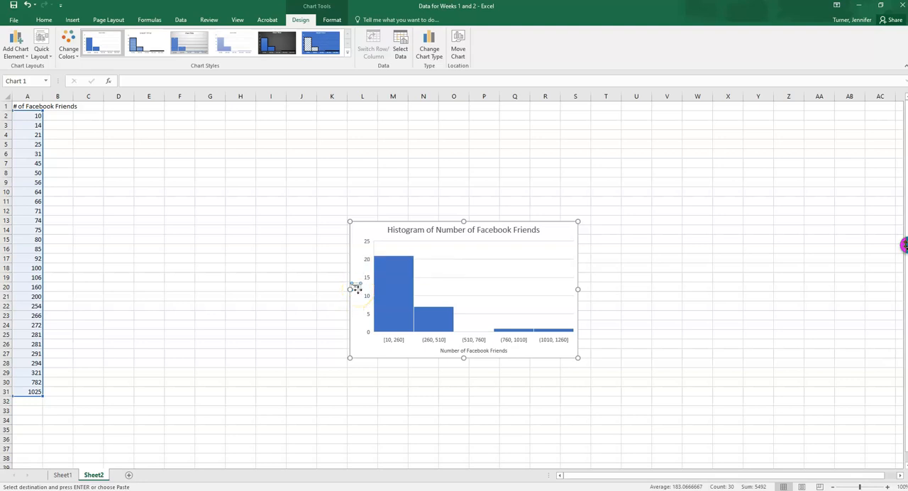
pyautogui.write('uency')
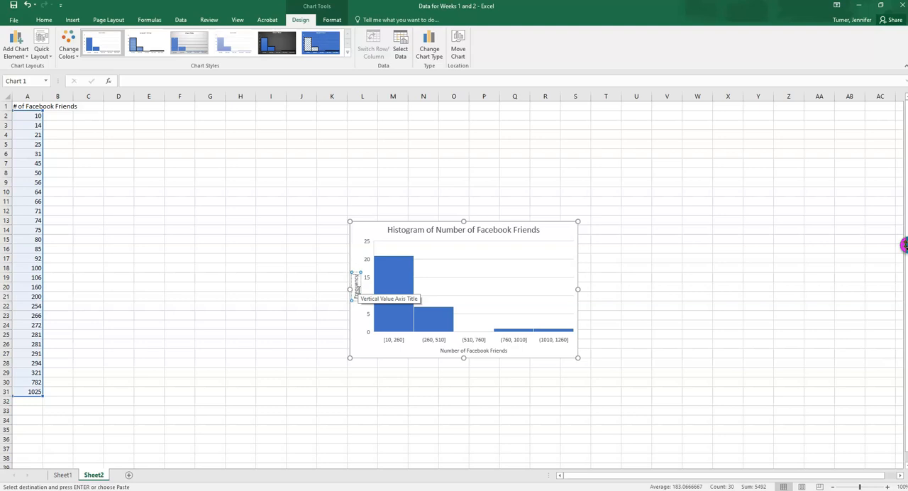
pyautogui.click(362, 348)
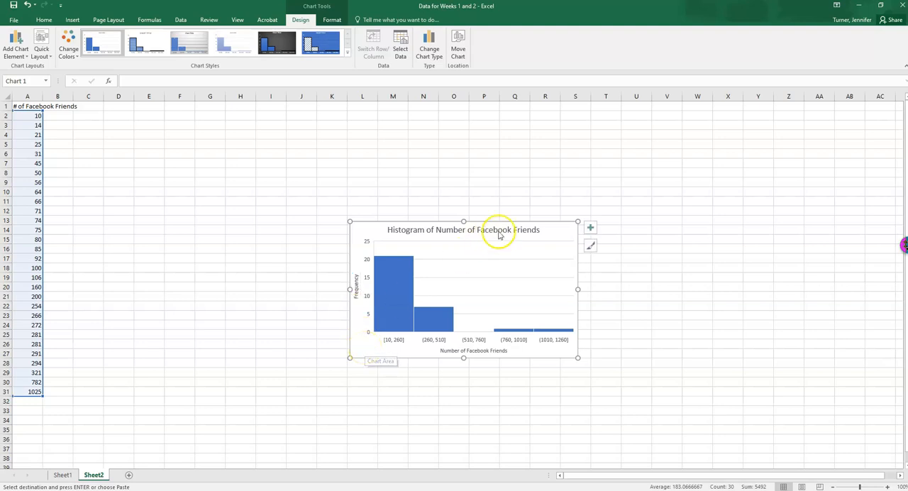
# Move the histogram up the worksheet so its upper edge sits at about row 3, and deselect it.
pyautogui.moveTo(547, 227); pyautogui.dragTo(542, 130)
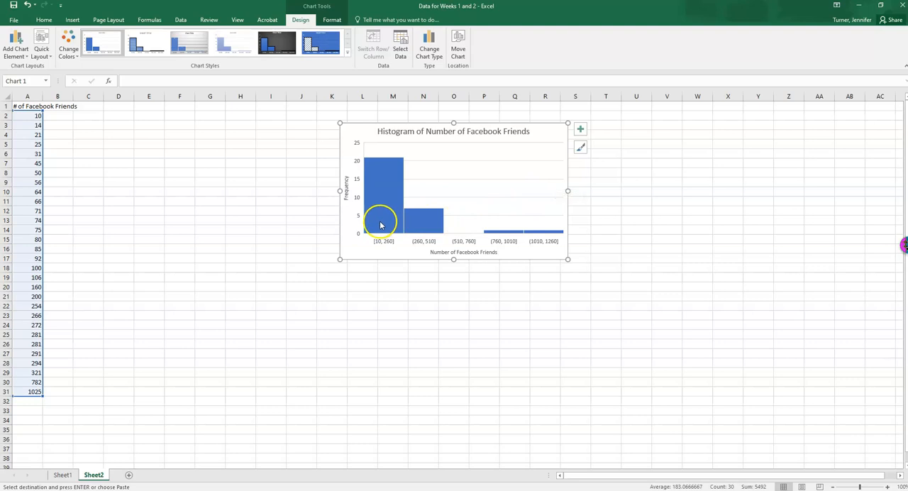
pyautogui.moveTo(402, 208)
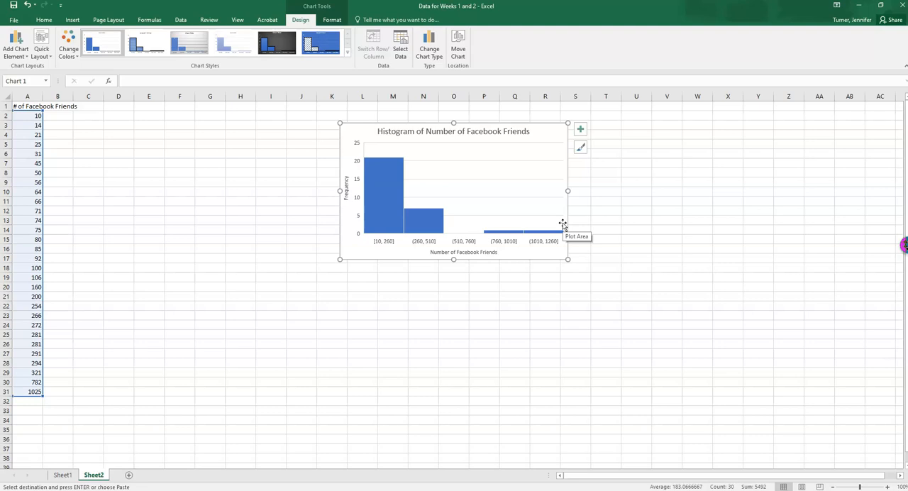
pyautogui.click(137, 225)
# Select the friend counts in A2:A31 and bring up the Data Analysis tool.
pyautogui.moveTo(32, 115); pyautogui.dragTo(19, 391)
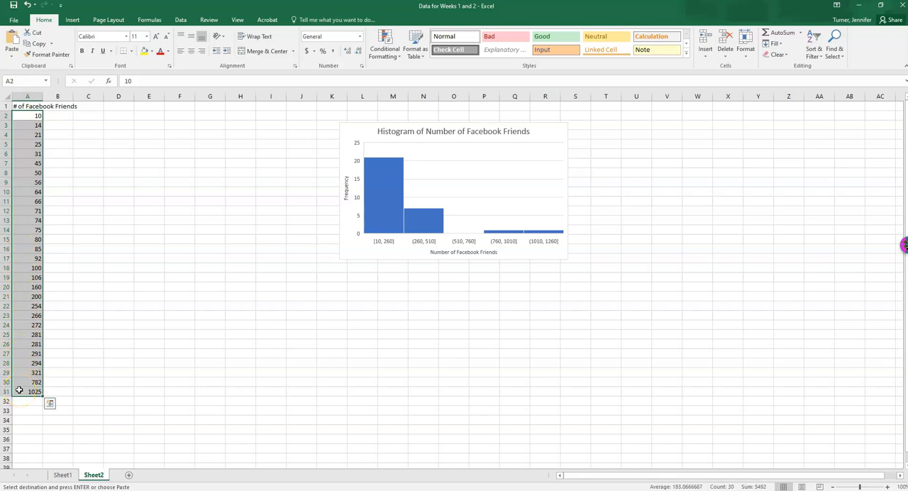
pyautogui.click(181, 19)
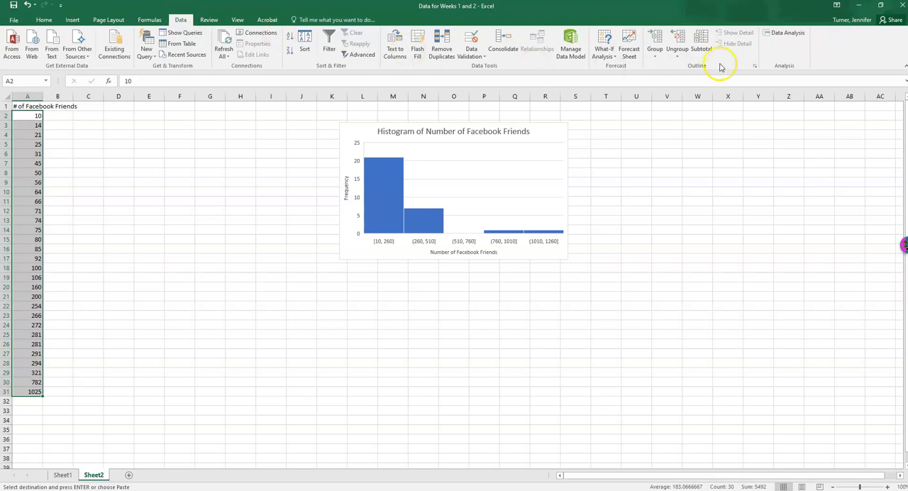
pyautogui.click(778, 34)
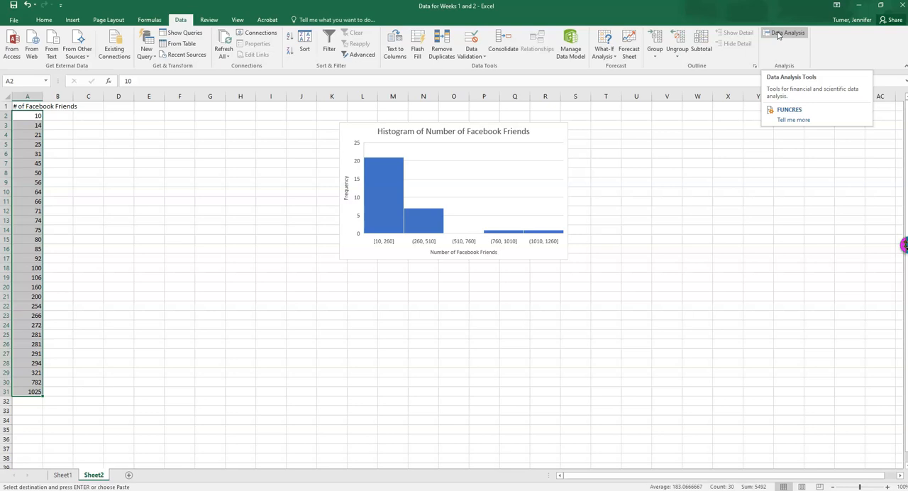
# Make sure the Analysis ToolPak and Analysis ToolPak - VBA are both enabled among the available Excel add-ins.
pyautogui.click(16, 21)
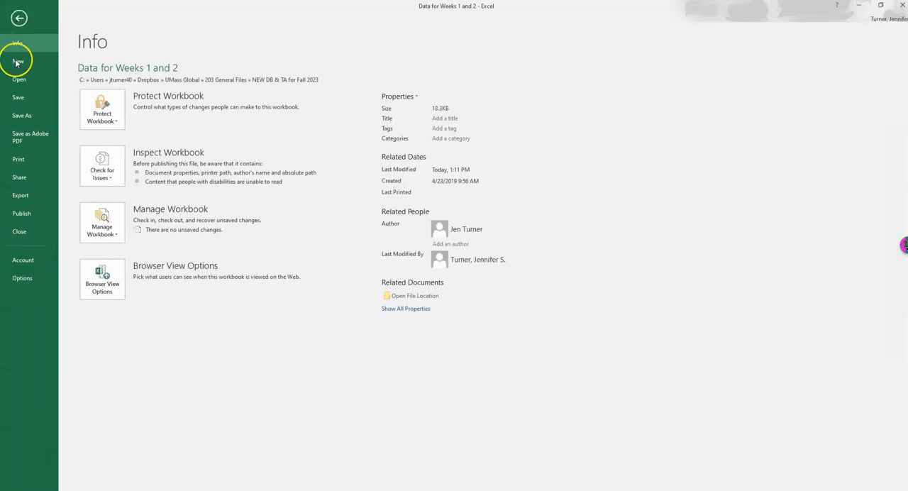
pyautogui.click(23, 279)
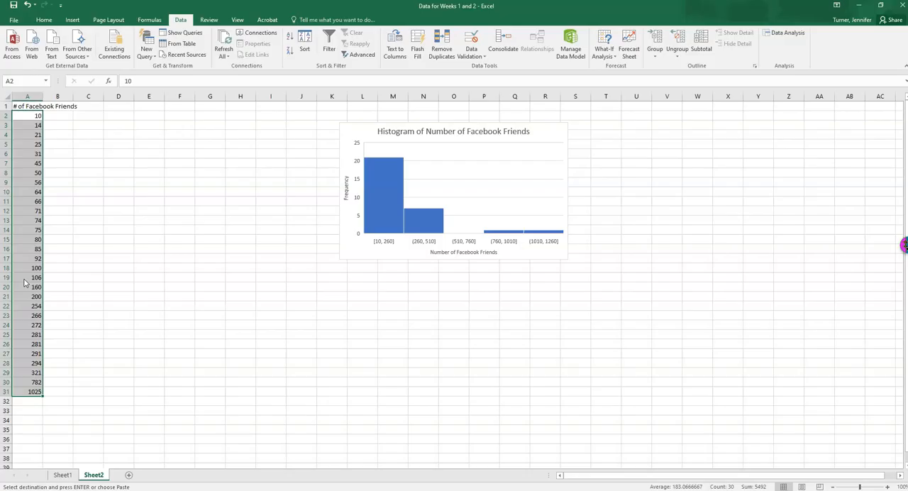
pyautogui.click(279, 215)
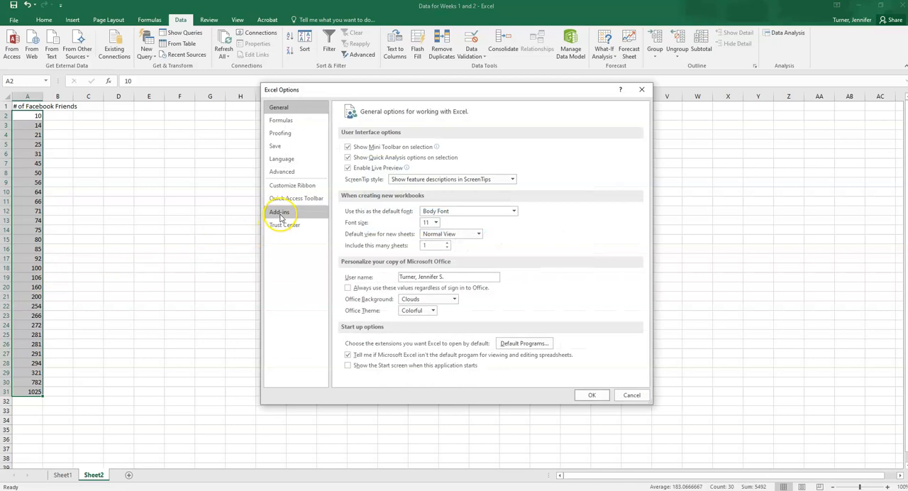
pyautogui.click(294, 213)
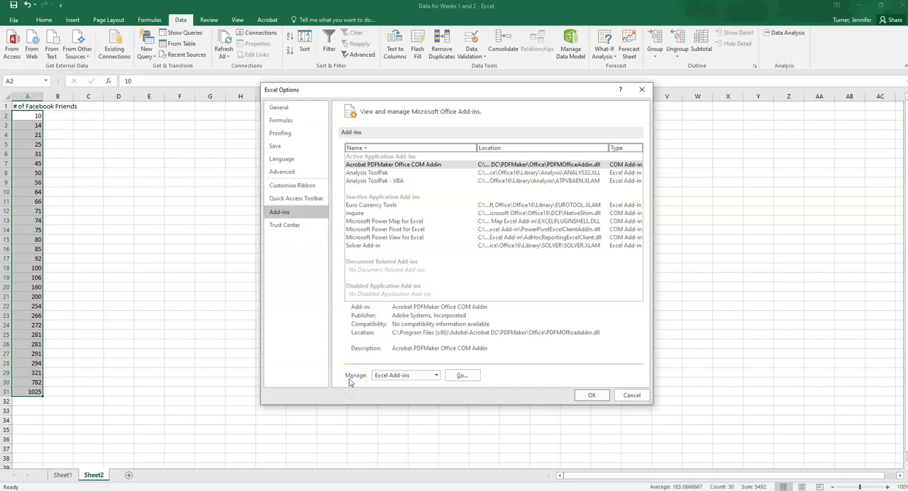
pyautogui.click(462, 377)
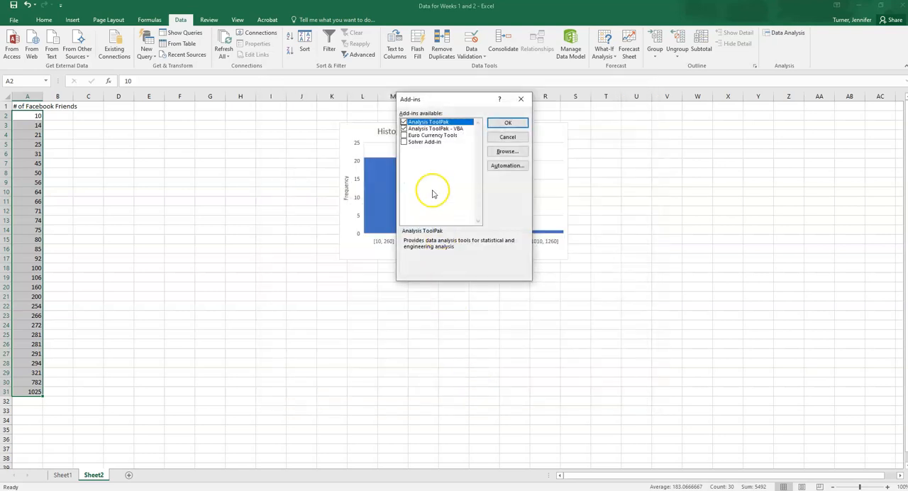
pyautogui.click(404, 122)
pyautogui.click(404, 129)
pyautogui.click(404, 122)
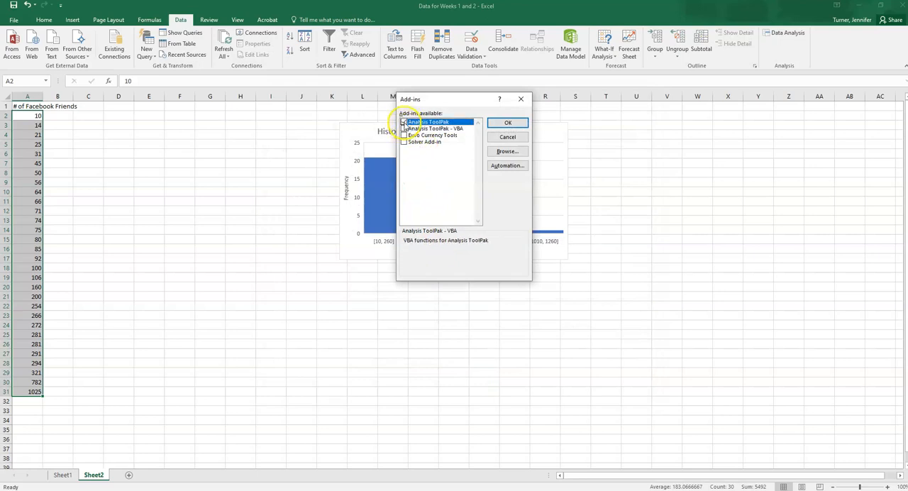
pyautogui.click(403, 129)
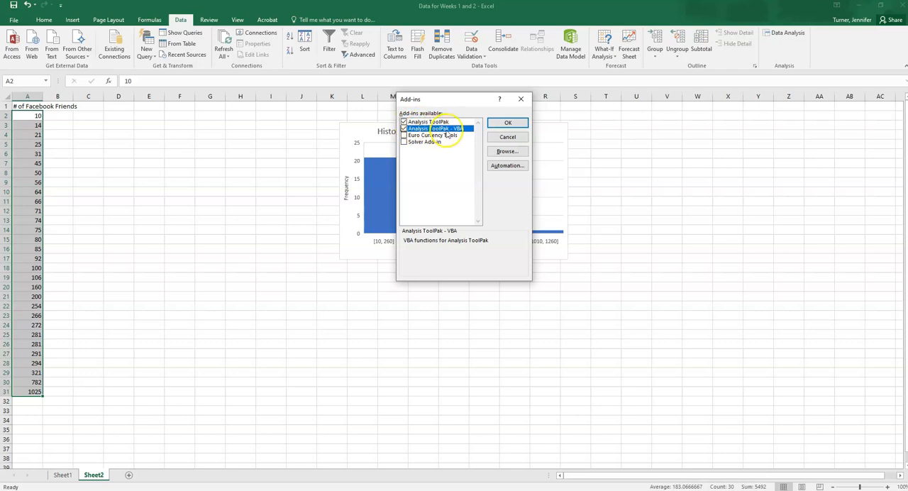
pyautogui.click(505, 124)
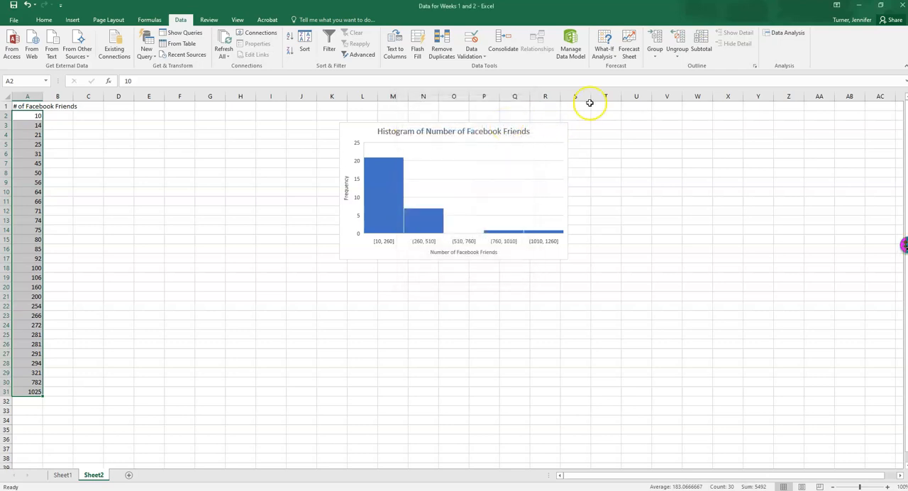
# Start a Descriptive Statistics analysis with the input range A1:A31, treating the first row as labels.
pyautogui.click(786, 33)
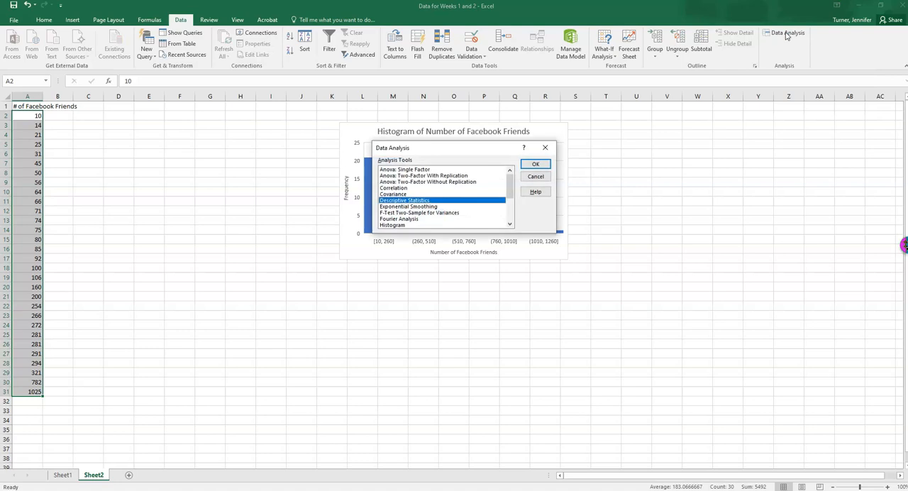
pyautogui.click(382, 202)
pyautogui.click(533, 164)
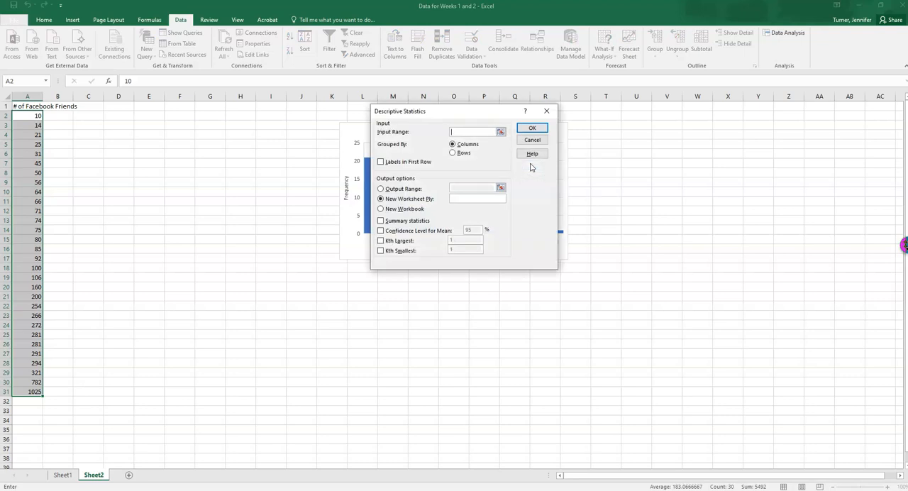
pyautogui.click(472, 135)
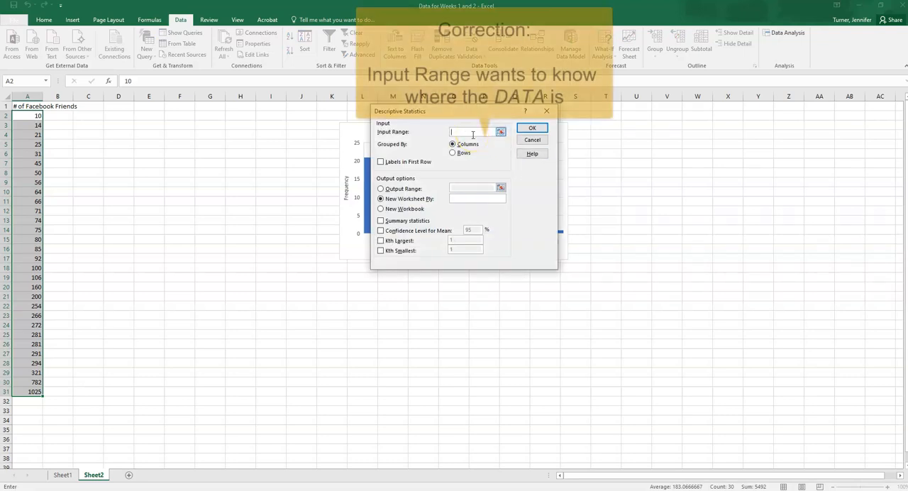
pyautogui.click(27, 105)
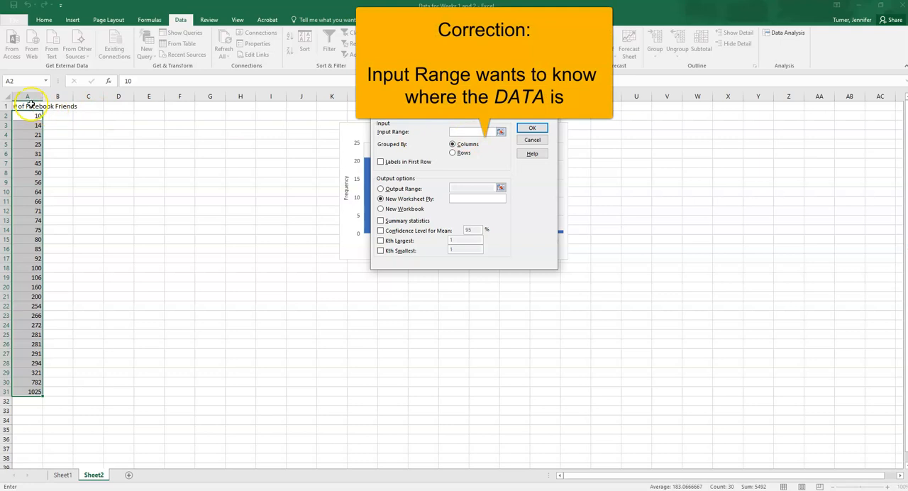
pyautogui.moveTo(27, 106); pyautogui.dragTo(29, 392)
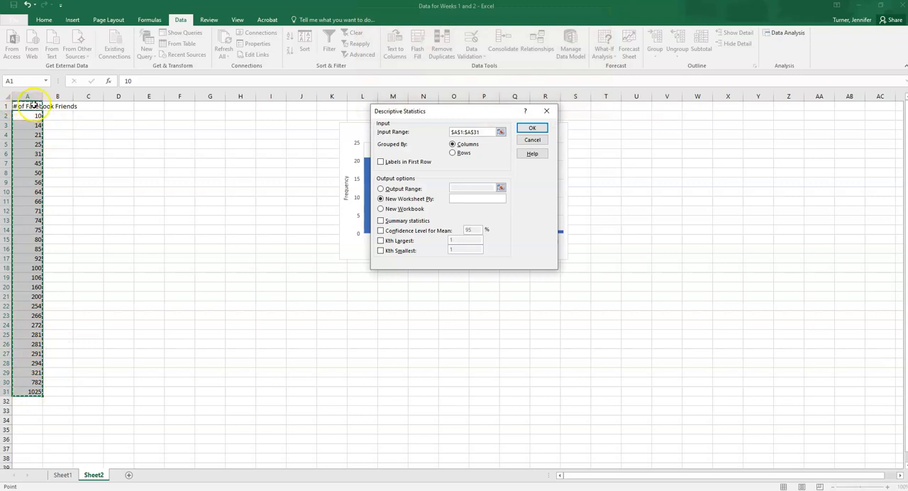
pyautogui.click(381, 163)
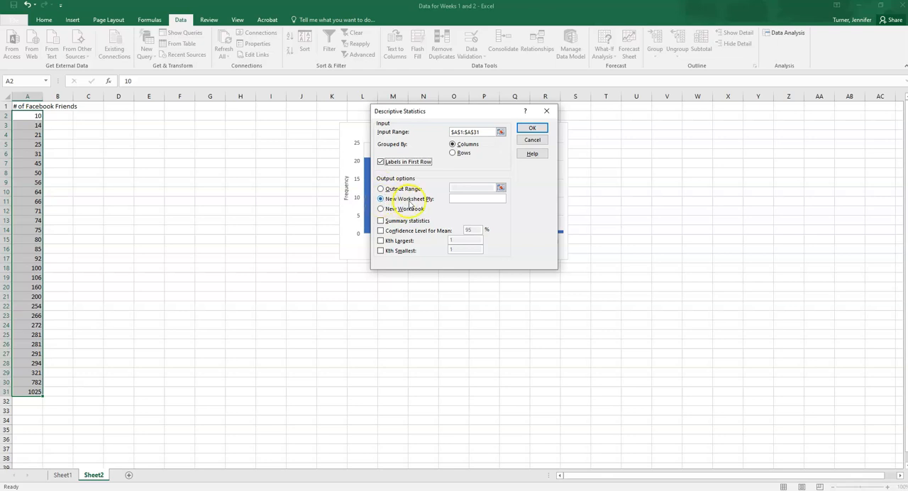
# Generate the summary statistics with the output range starting at E4, and autofit column E to its contents.
pyautogui.click(380, 188)
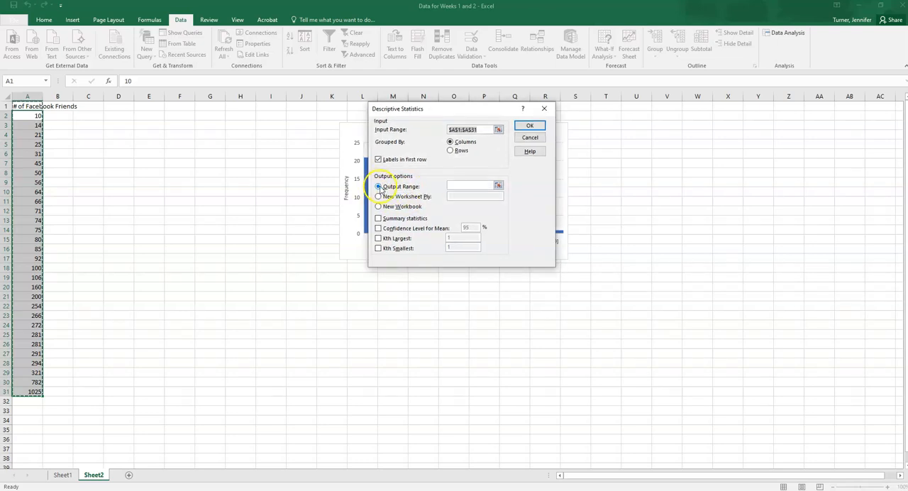
pyautogui.click(456, 184)
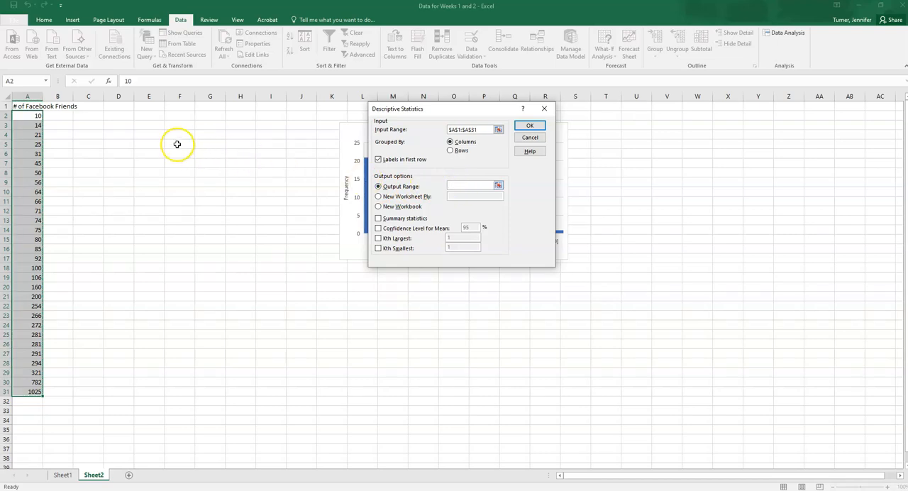
pyautogui.click(146, 135)
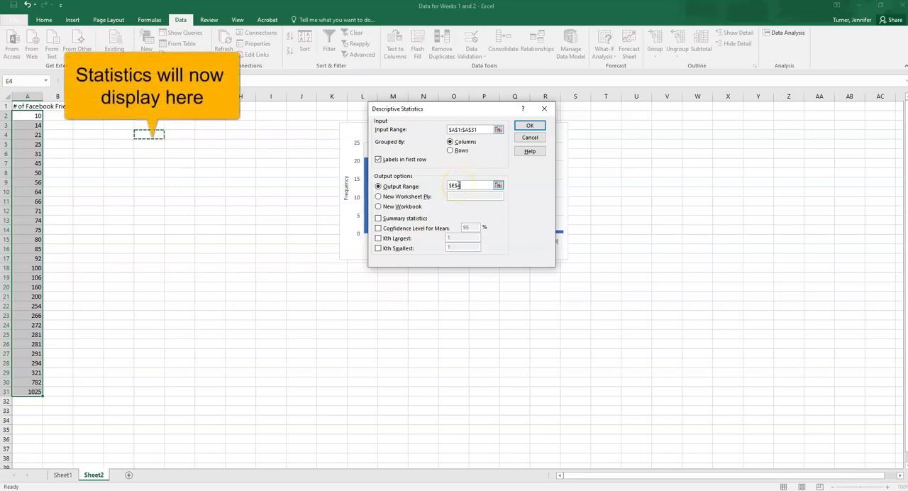
pyautogui.click(380, 219)
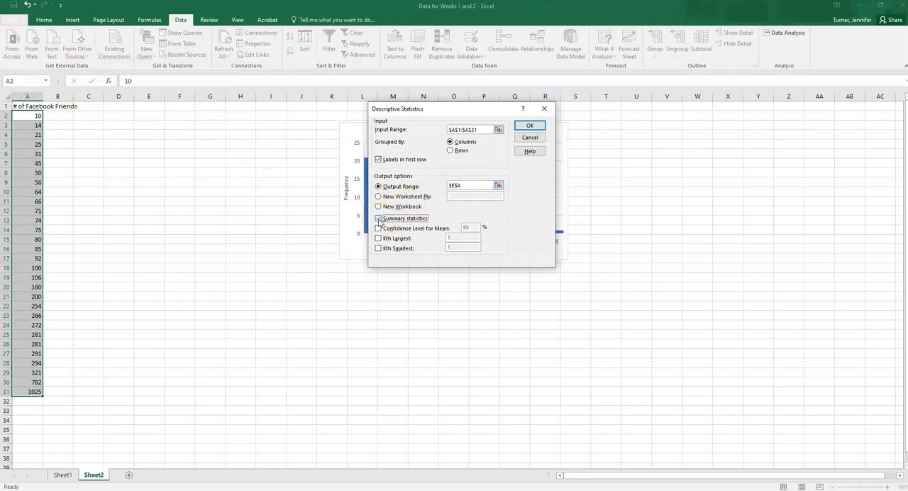
pyautogui.click(379, 219)
pyautogui.click(531, 127)
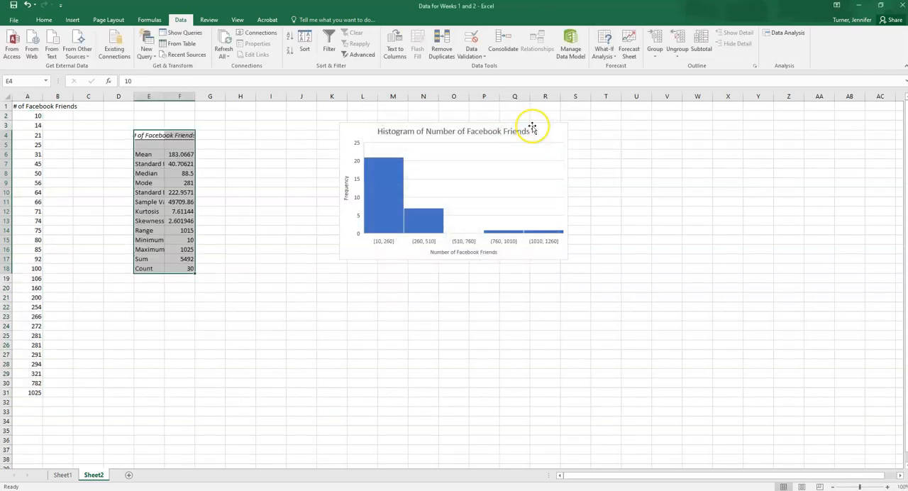
pyautogui.doubleClick(164, 96)
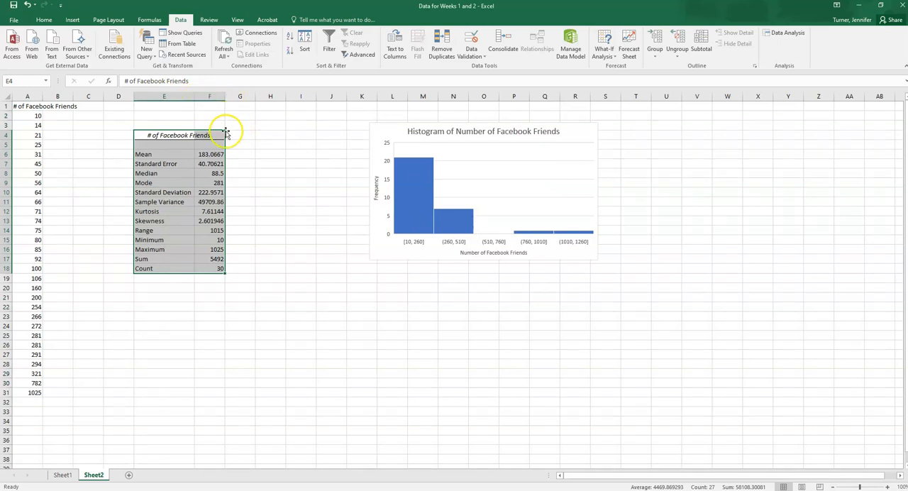
# Examine the mean, standard error, median, mode, standard deviation, minimum and maximum in the summary statistics table.
pyautogui.click(215, 154)
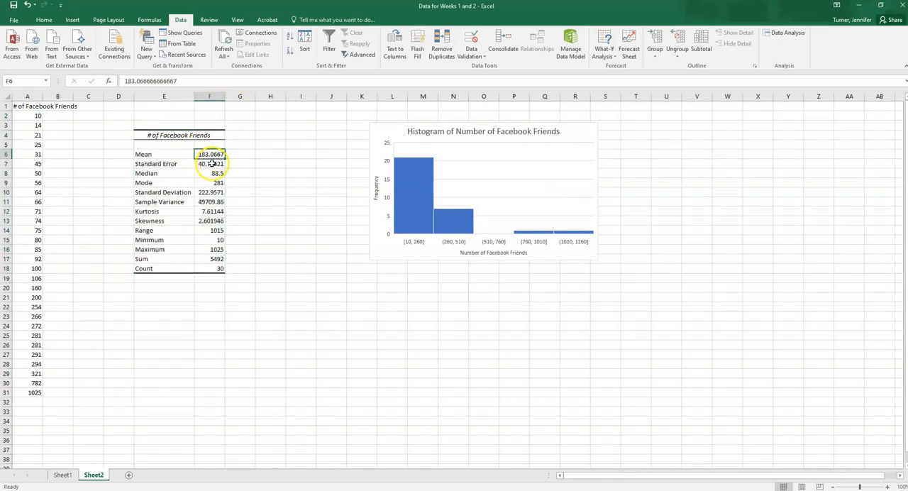
pyautogui.click(210, 164)
pyautogui.click(215, 173)
pyautogui.click(214, 183)
pyautogui.click(214, 192)
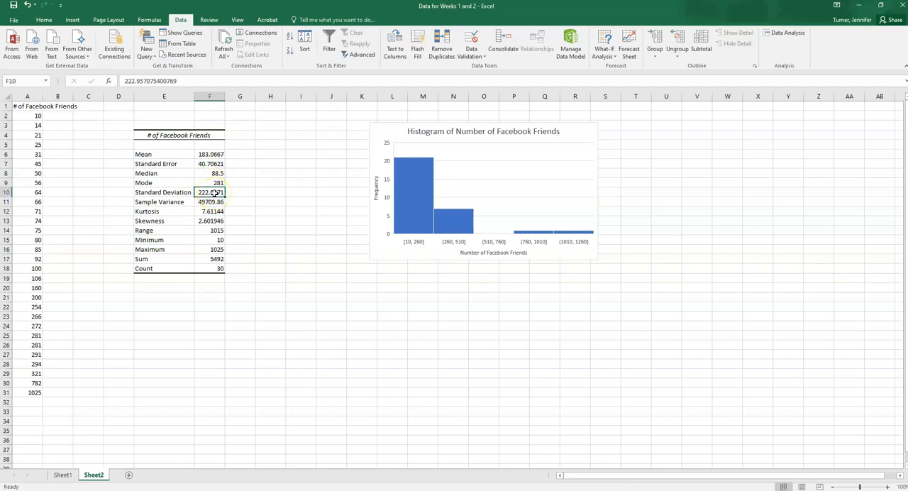
pyautogui.click(220, 240)
pyautogui.click(219, 248)
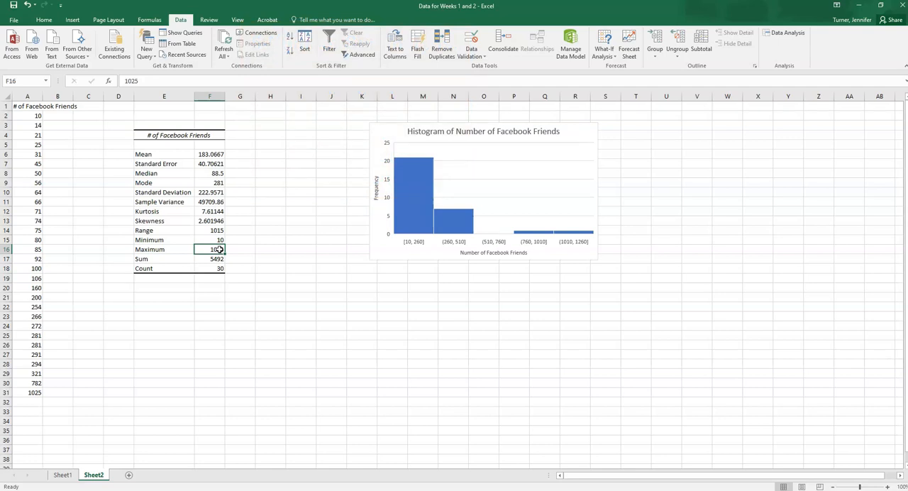
pyautogui.click(217, 240)
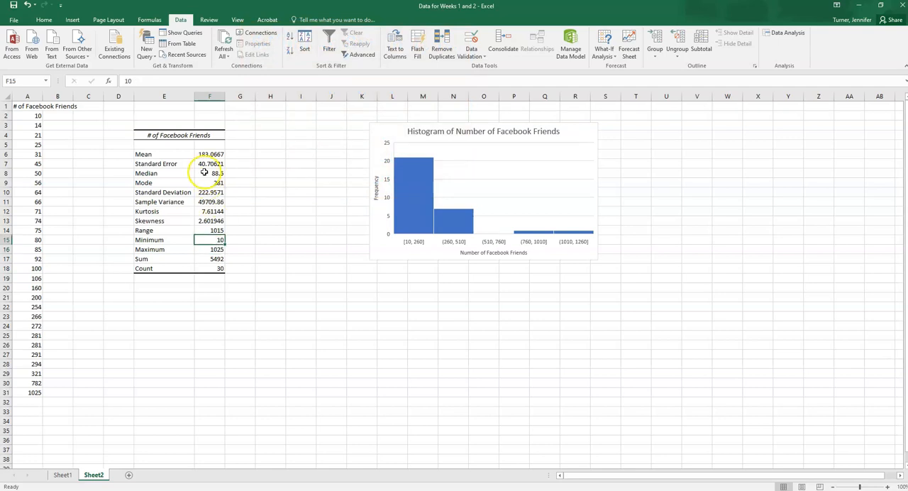
pyautogui.click(220, 250)
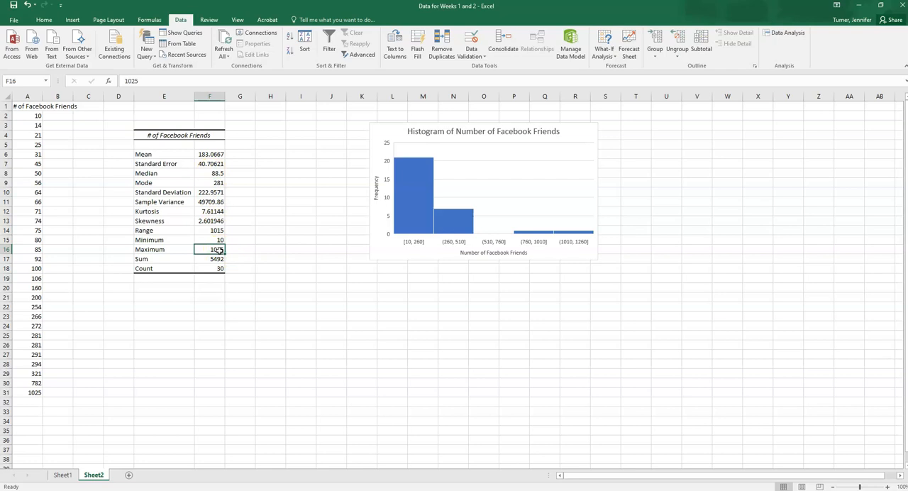
# Label E21 "Q1" and calculate the first quartile in F21 with QUARTILE.INC, using array A2:A31 and quart 1.
pyautogui.click(180, 298)
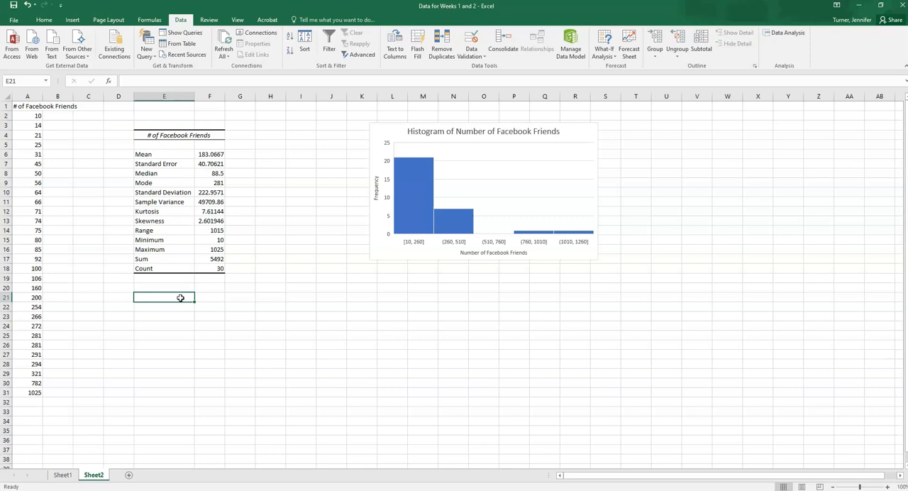
pyautogui.write('Q1')
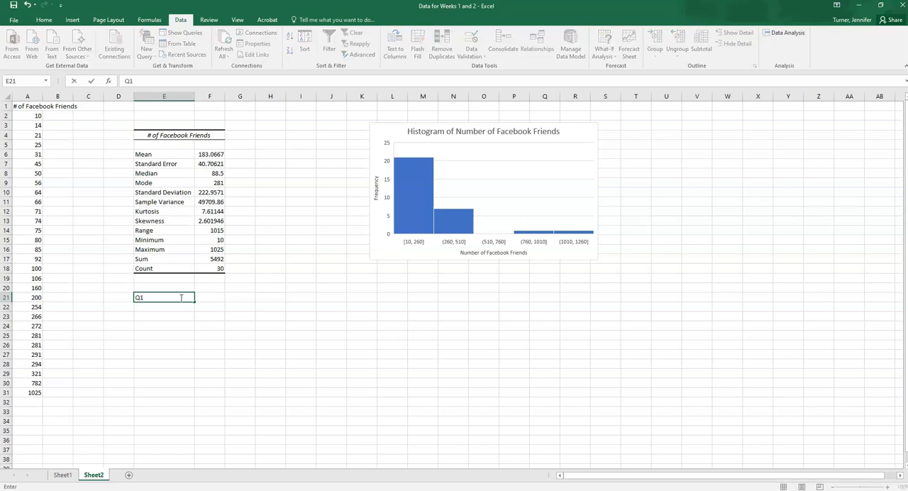
pyautogui.click(206, 297)
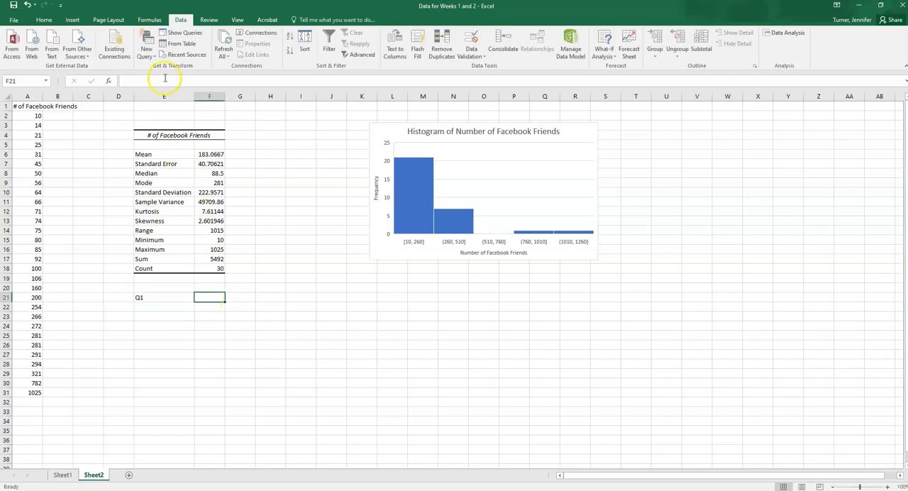
pyautogui.click(151, 20)
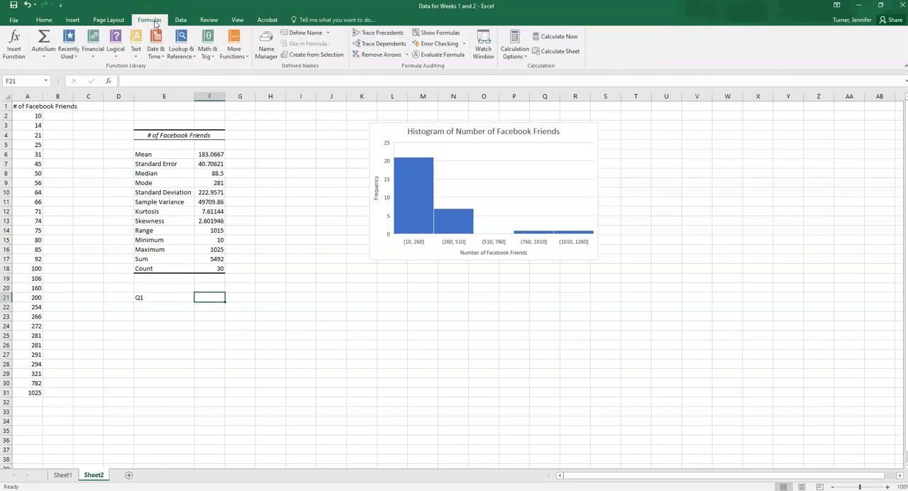
pyautogui.click(233, 57)
pyautogui.moveTo(247, 68)
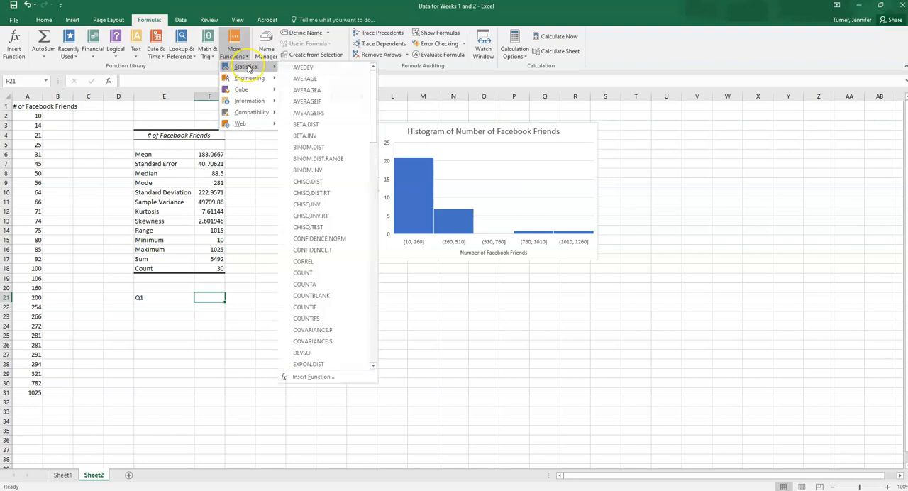
pyautogui.moveTo(374, 92); pyautogui.dragTo(377, 284)
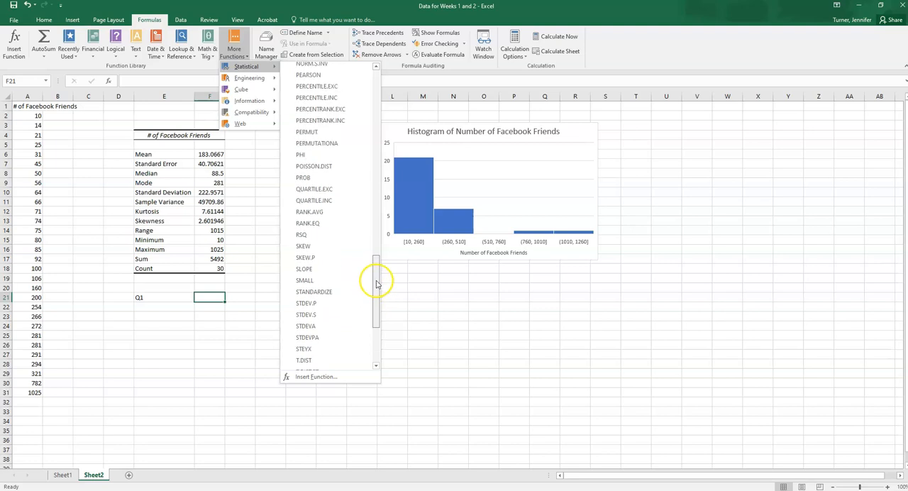
pyautogui.click(338, 202)
pyautogui.click(400, 154)
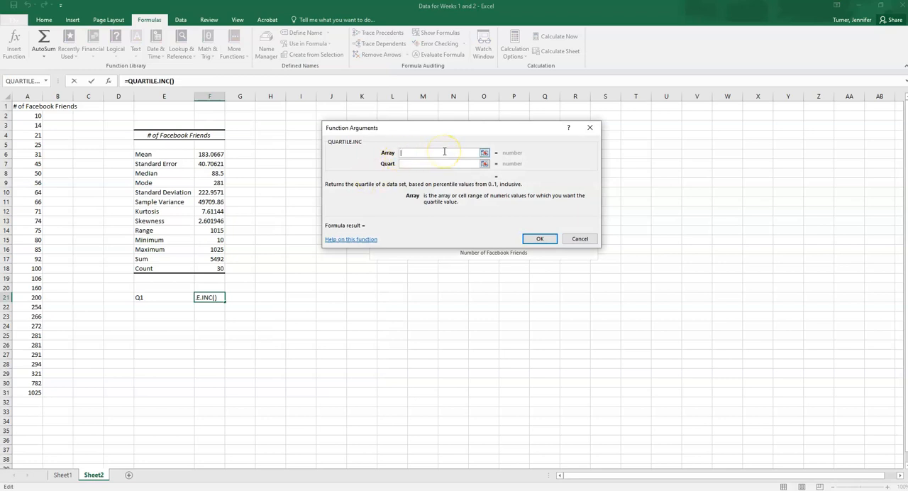
pyautogui.moveTo(27, 115); pyautogui.dragTo(15, 393)
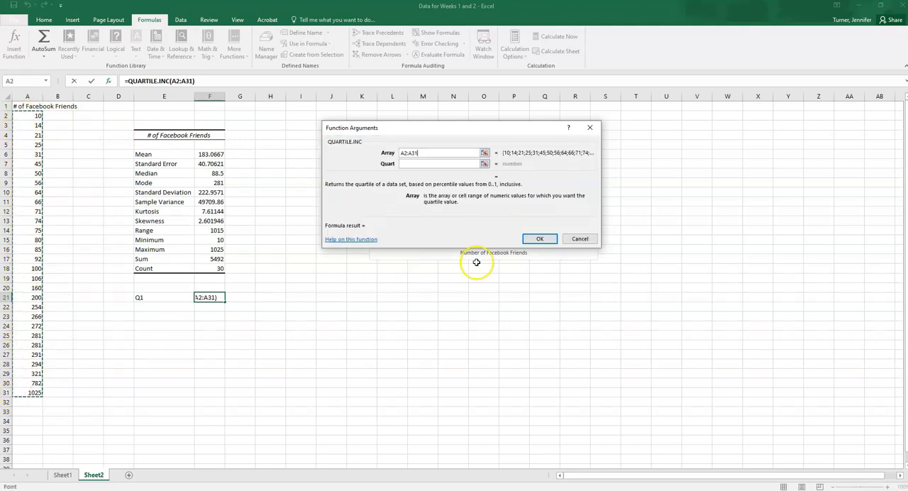
pyautogui.click(469, 164)
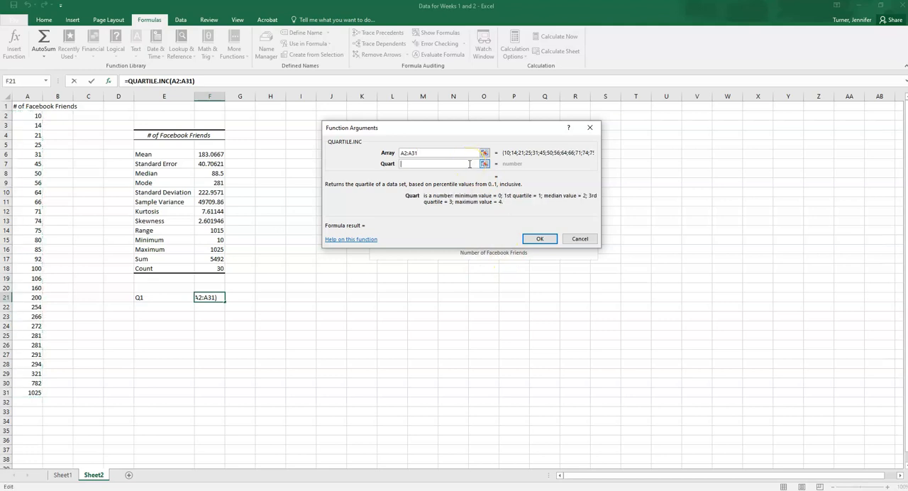
pyautogui.write('1')
pyautogui.click(538, 240)
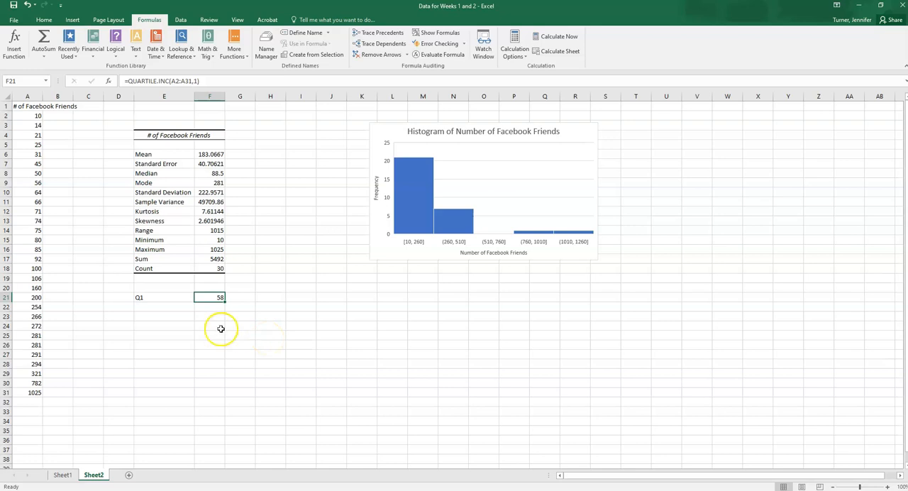
# Label cell E22 "Q3" beneath the Q1 label.
pyautogui.click(171, 309)
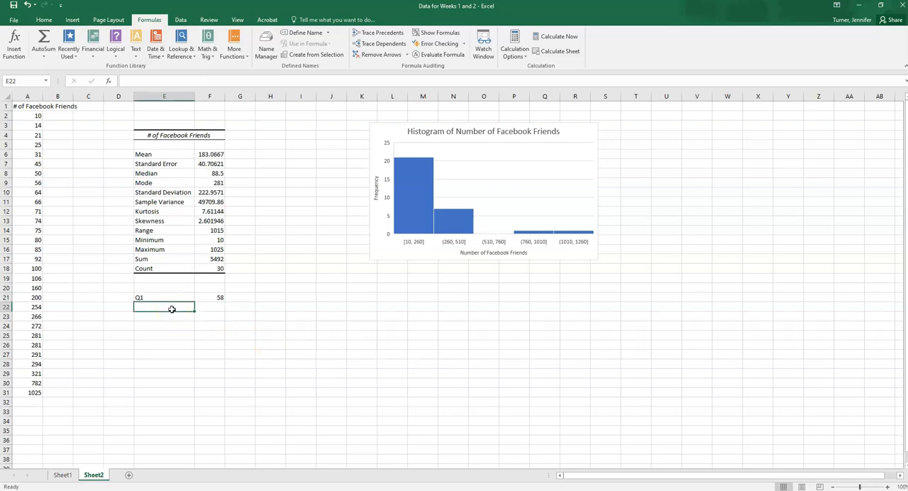
pyautogui.write('Q1')
pyautogui.press('Tab')
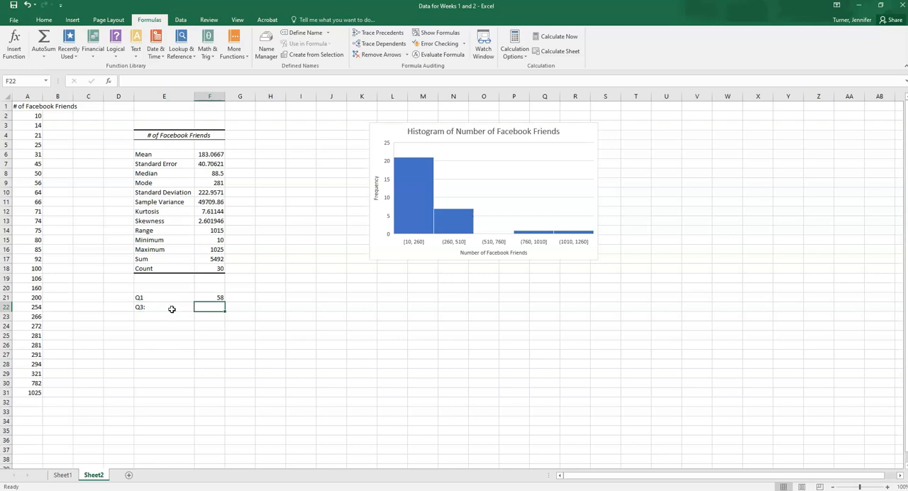
pyautogui.click(171, 308)
pyautogui.click(172, 81)
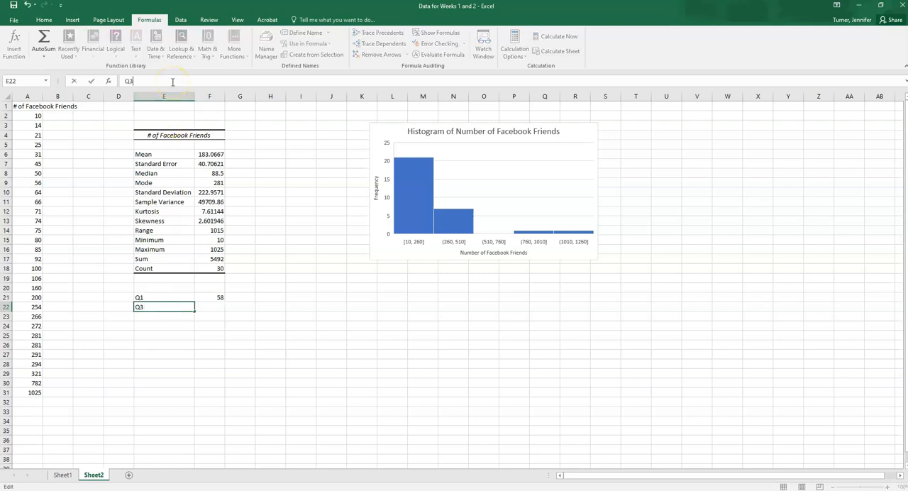
pyautogui.press('Tab')
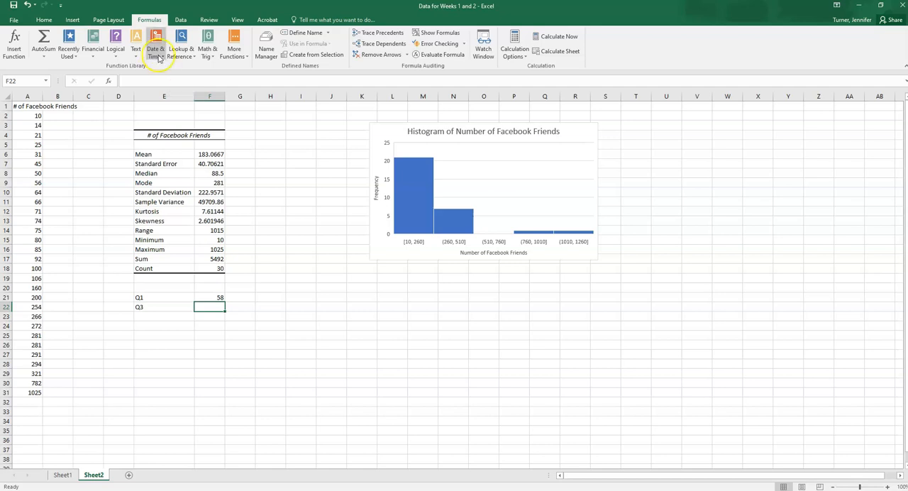
# Calculate the third quartile in F22 with QUARTILE.INC, using array A2:A31 and quart 3.
pyautogui.click(234, 44)
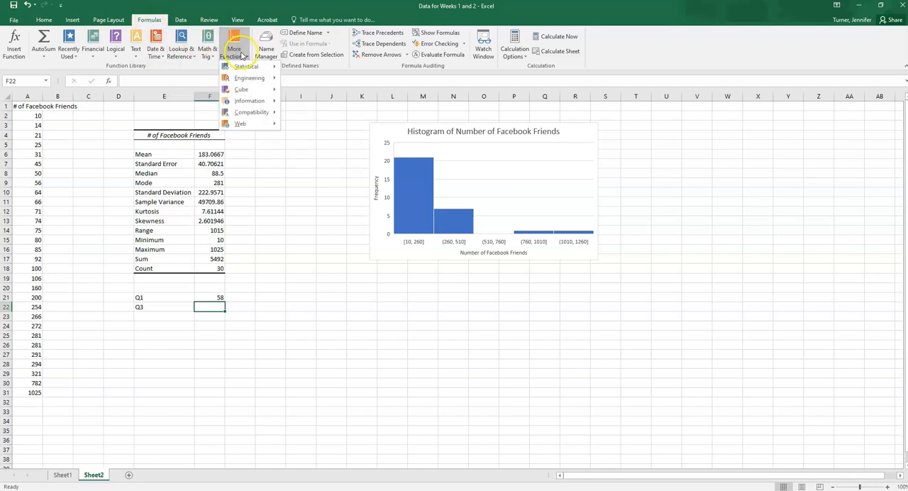
pyautogui.moveTo(246, 69)
pyautogui.moveTo(375, 99); pyautogui.dragTo(378, 264)
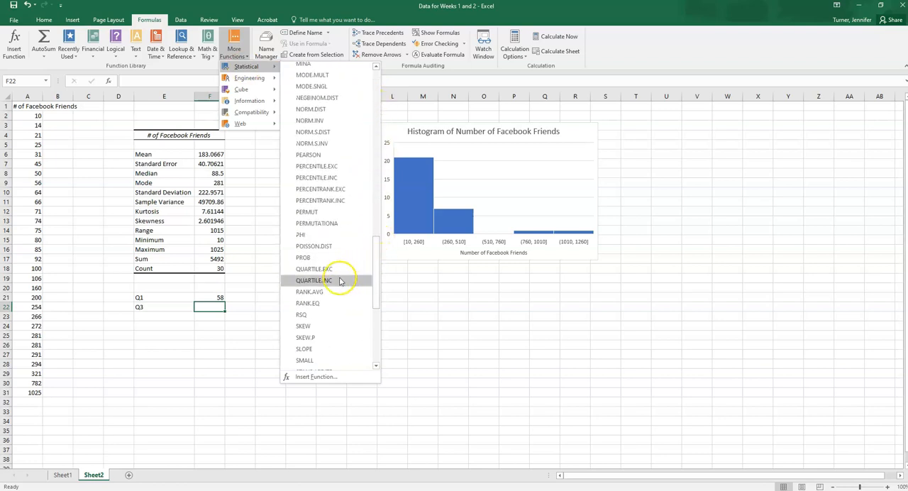
pyautogui.click(338, 282)
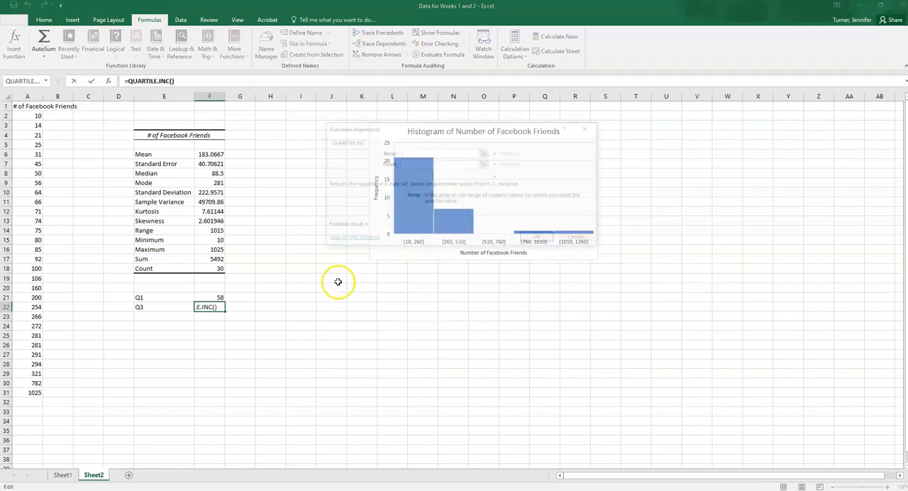
pyautogui.click(31, 115)
pyautogui.moveTo(31, 115); pyautogui.dragTo(32, 393)
pyautogui.click(410, 163)
pyautogui.write('31,3')
pyautogui.click(540, 240)
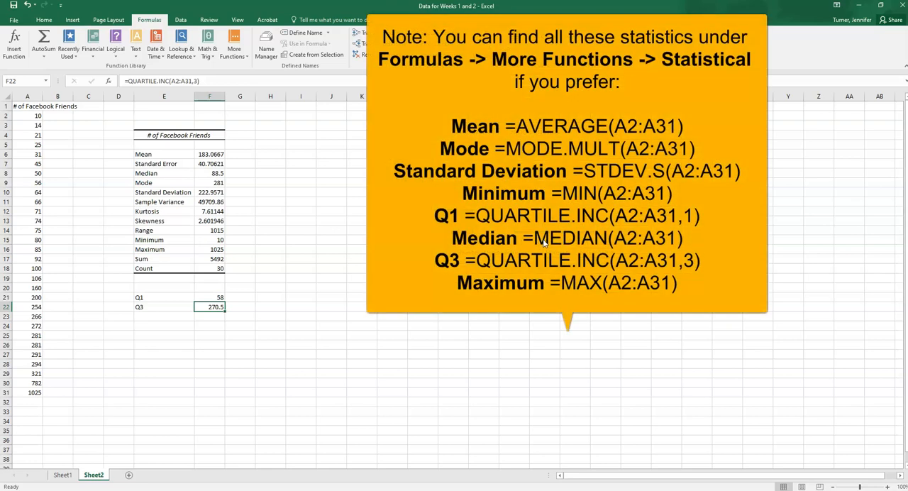
# Examine the mean, median, mode, standard deviation, minimum, Q1, Q3 and maximum cells on the worksheet.
pyautogui.click(210, 154)
pyautogui.click(212, 174)
pyautogui.click(218, 183)
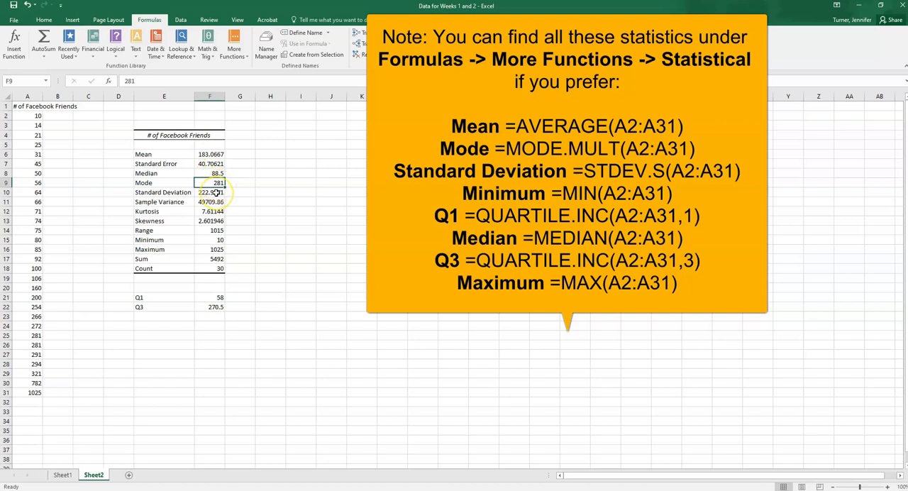
pyautogui.click(216, 193)
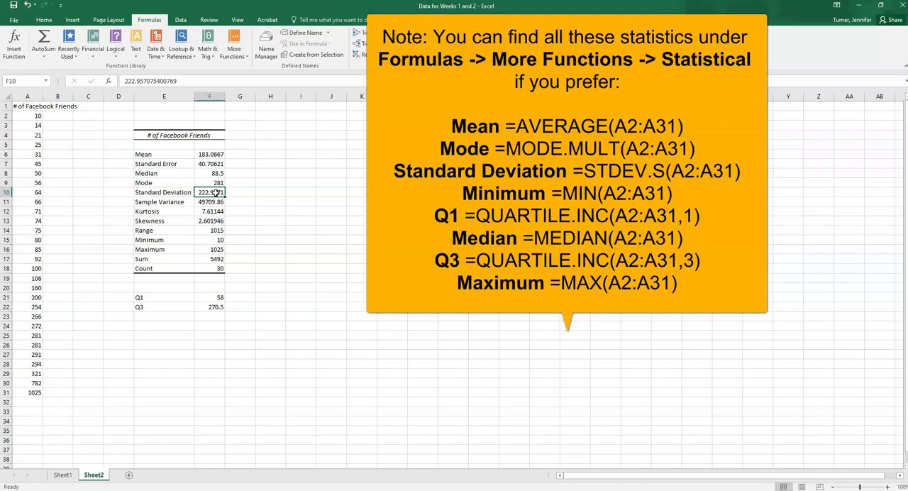
pyautogui.click(219, 239)
pyautogui.click(220, 298)
pyautogui.click(218, 174)
pyautogui.click(215, 307)
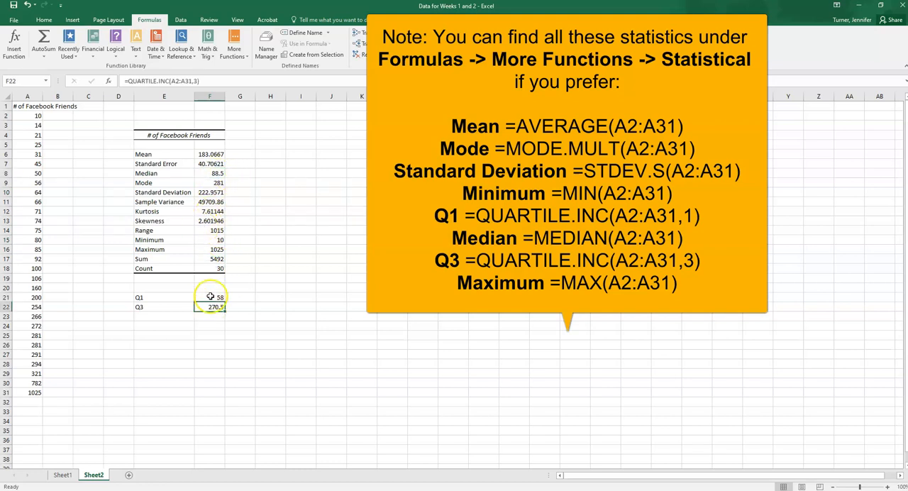
pyautogui.click(221, 249)
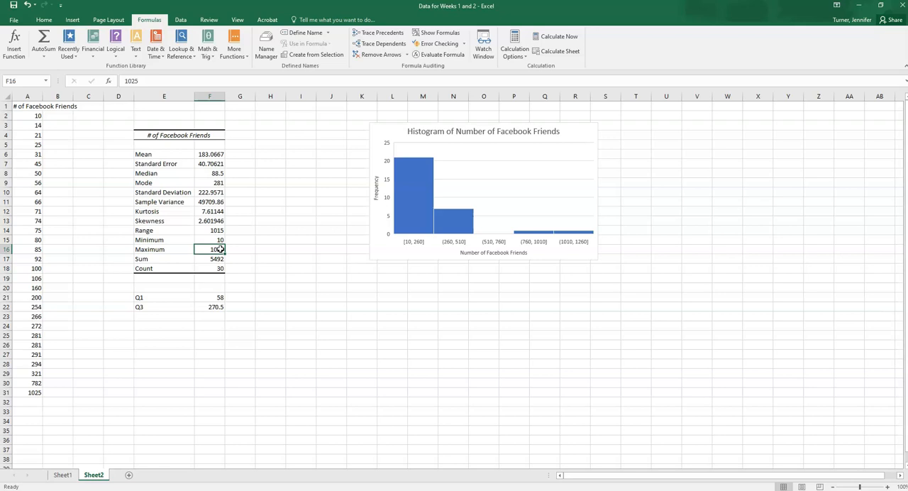
# Insert a Box and Whisker chart of the data in A2:A31 and place it below the histogram.
pyautogui.click(332, 295)
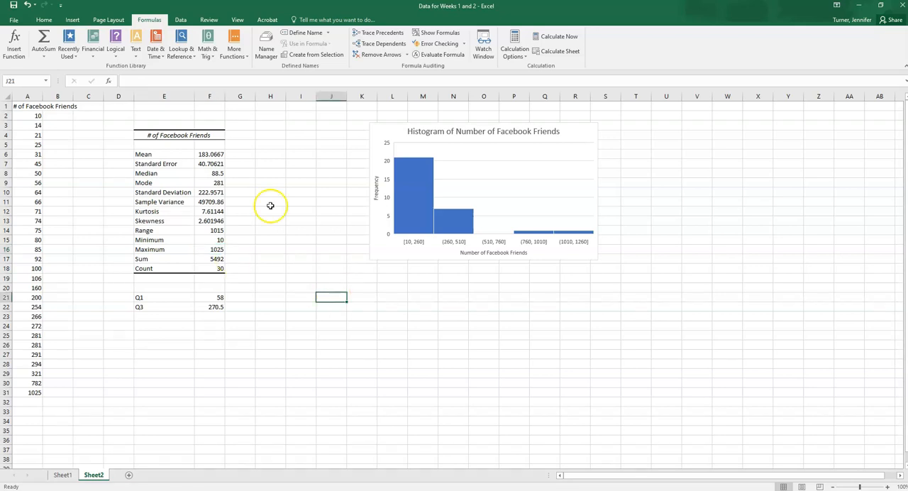
pyautogui.click(72, 21)
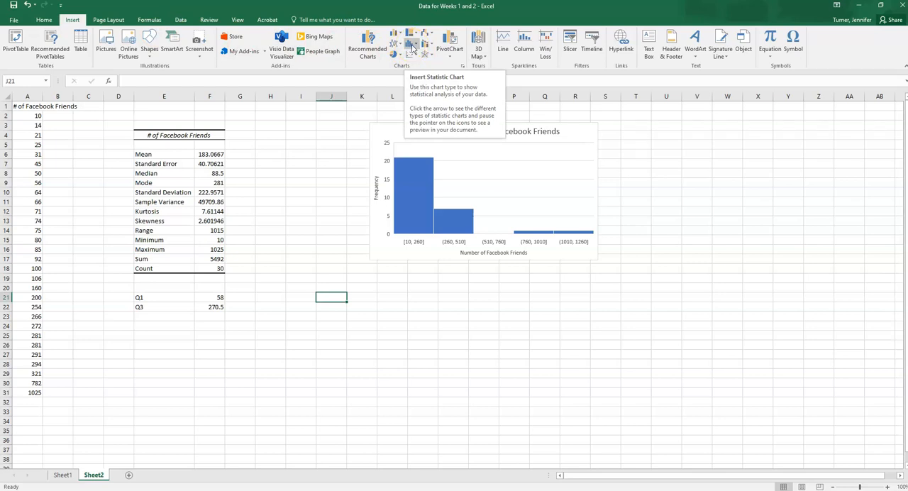
pyautogui.moveTo(27, 116); pyautogui.dragTo(35, 394)
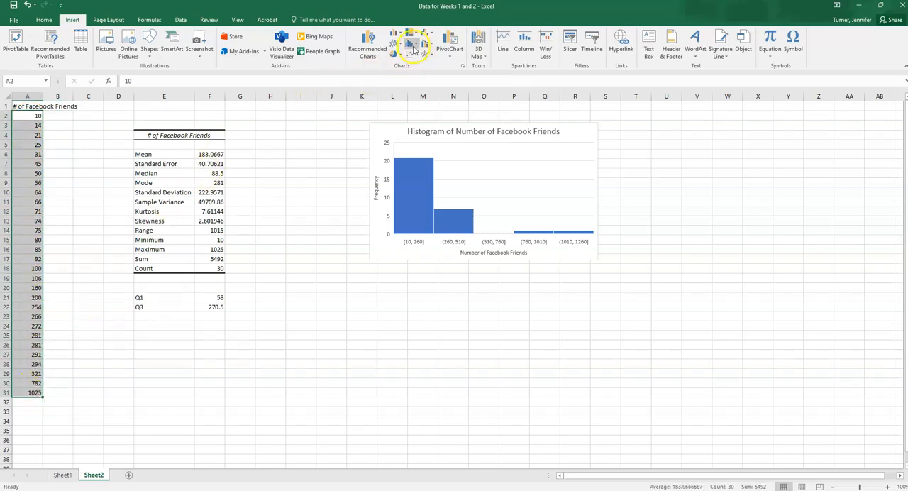
pyautogui.click(414, 47)
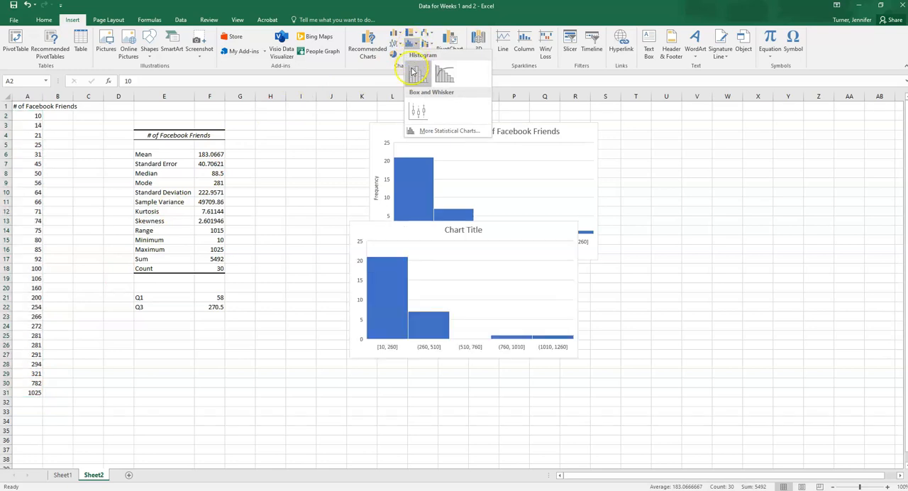
pyautogui.click(417, 111)
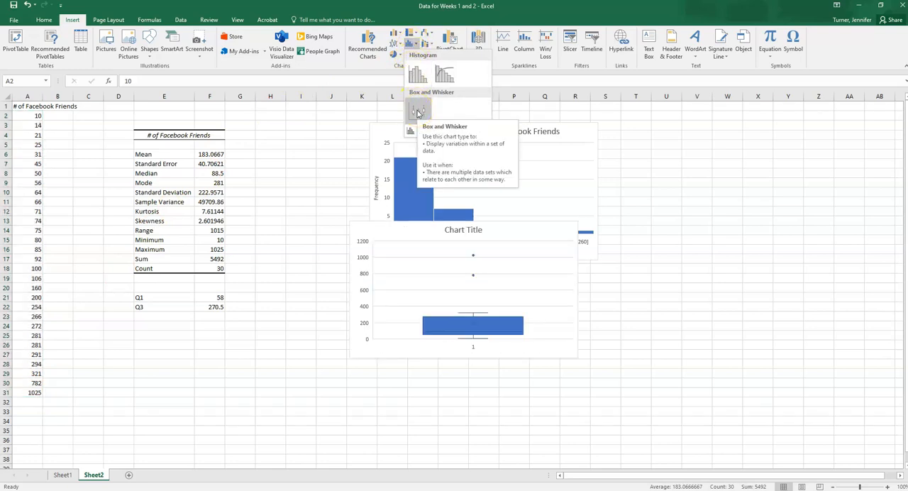
pyautogui.click(418, 112)
pyautogui.moveTo(519, 233); pyautogui.dragTo(525, 296)
# Title the box plot "Boxplot: Number of Facebook Friends" and delete its horizontal axis.
pyautogui.click(476, 300)
pyautogui.click(461, 300)
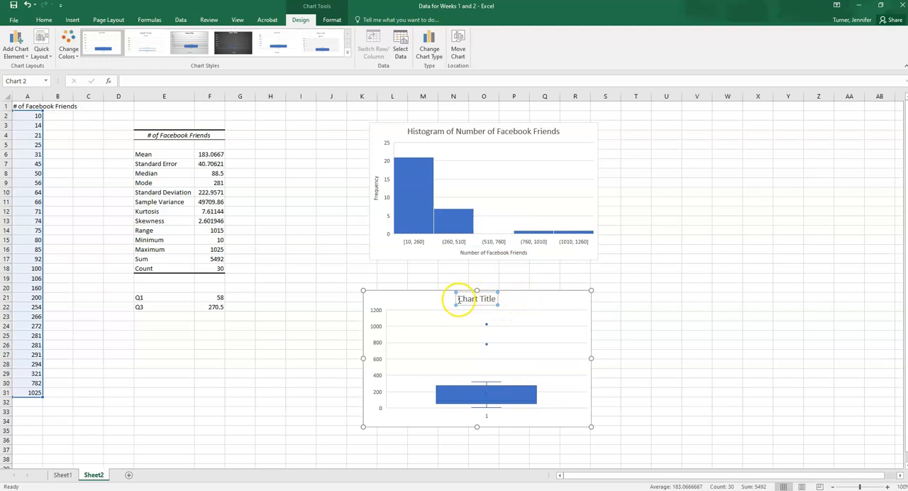
pyautogui.moveTo(460, 300); pyautogui.dragTo(493, 302)
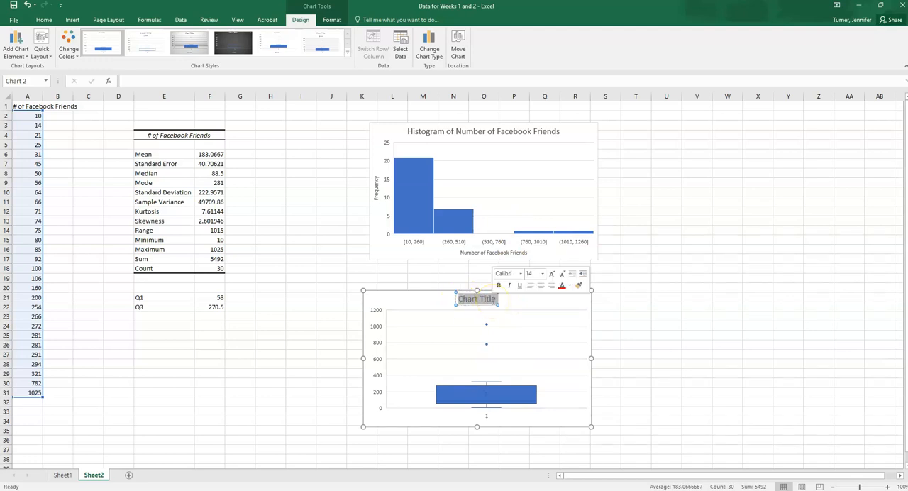
pyautogui.write('Boxplot')
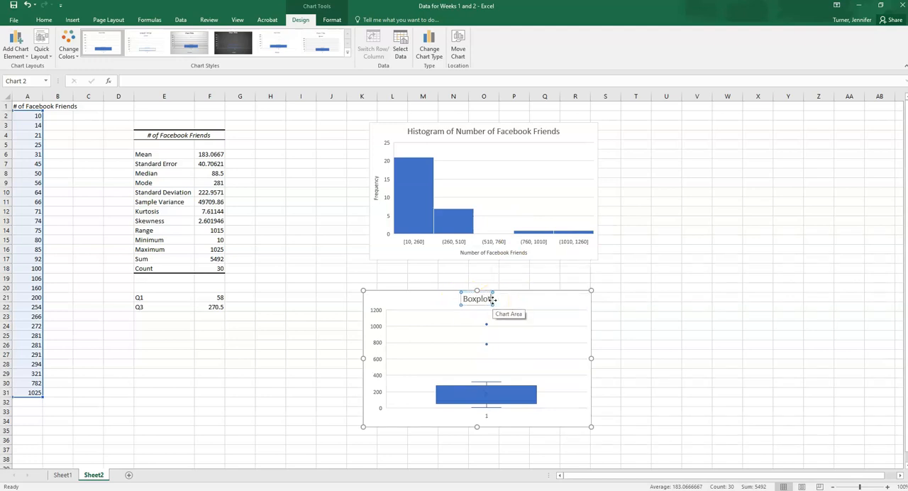
pyautogui.write(': Number of F')
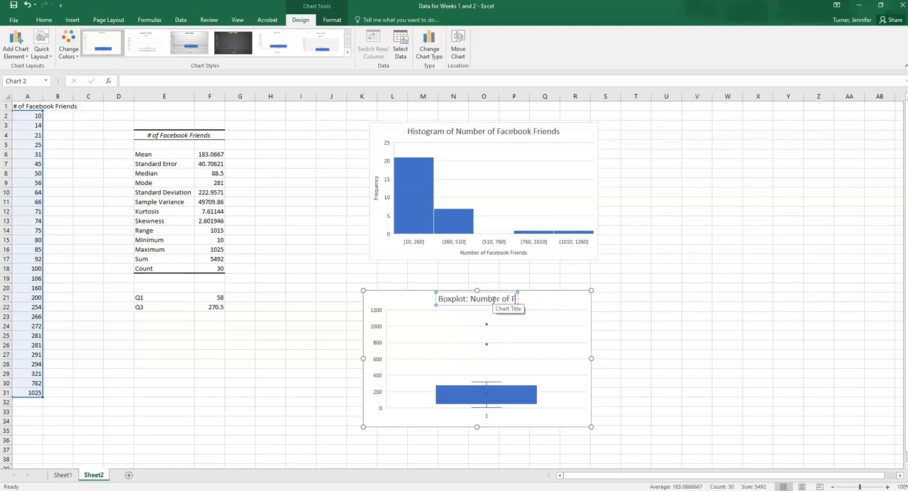
pyautogui.write('acebook Friends')
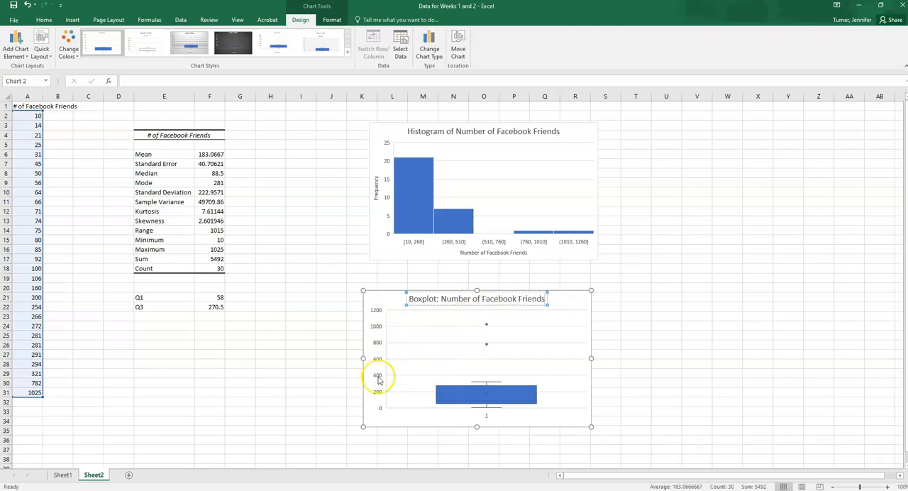
pyautogui.click(486, 418)
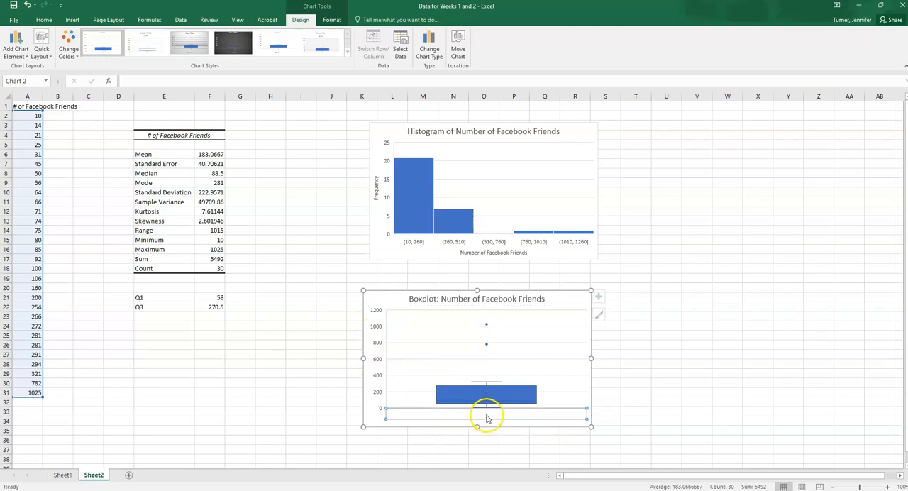
pyautogui.press('Delete')
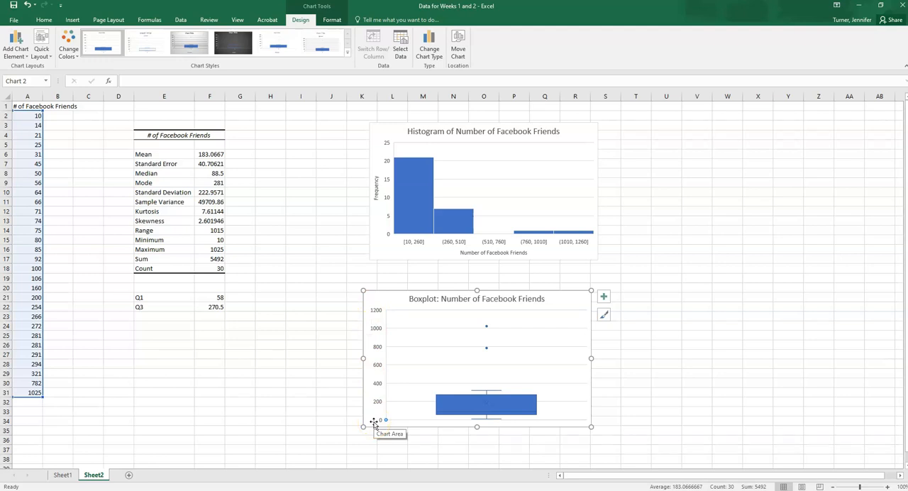
# Add a primary vertical axis title to the box plot reading "Number of Facebook Friends".
pyautogui.click(15, 48)
pyautogui.moveTo(29, 78)
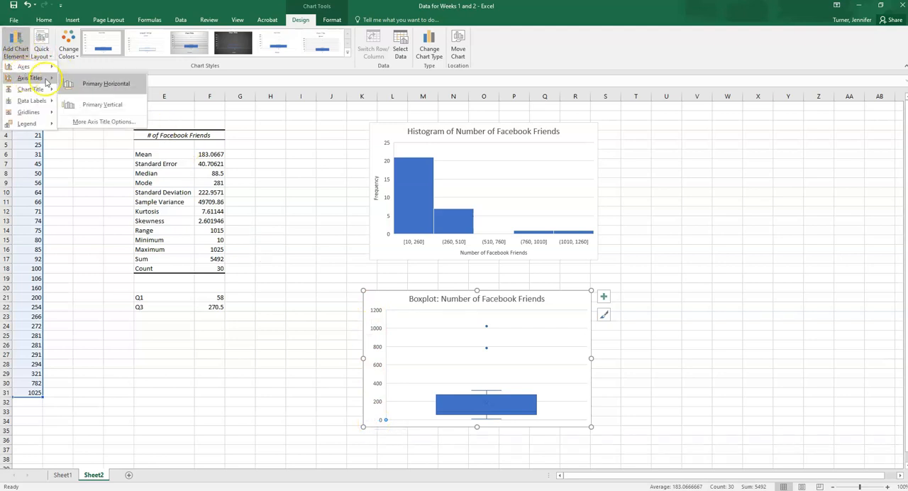
pyautogui.click(101, 105)
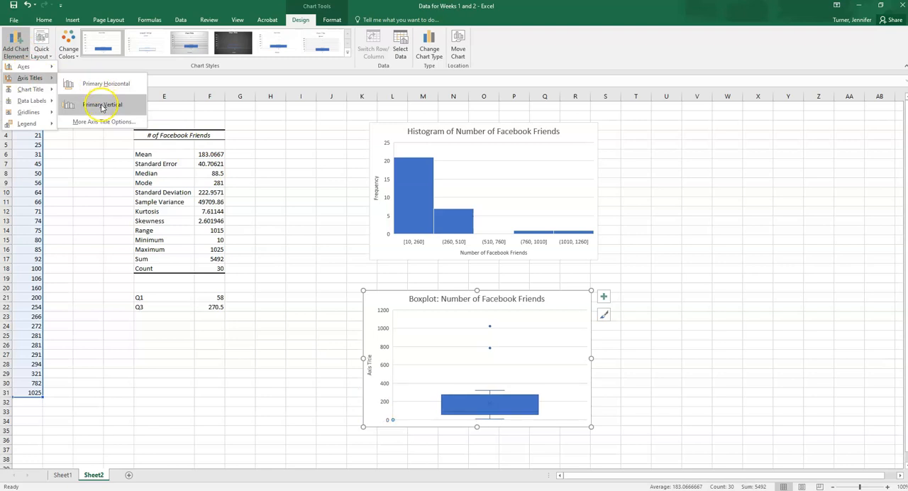
pyautogui.click(368, 365)
pyautogui.tripleClick(368, 365)
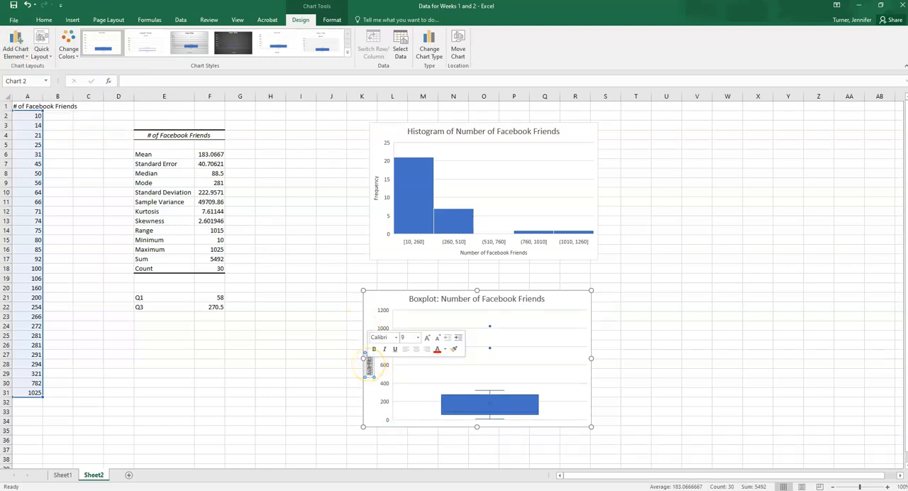
pyautogui.write('Number of Face')
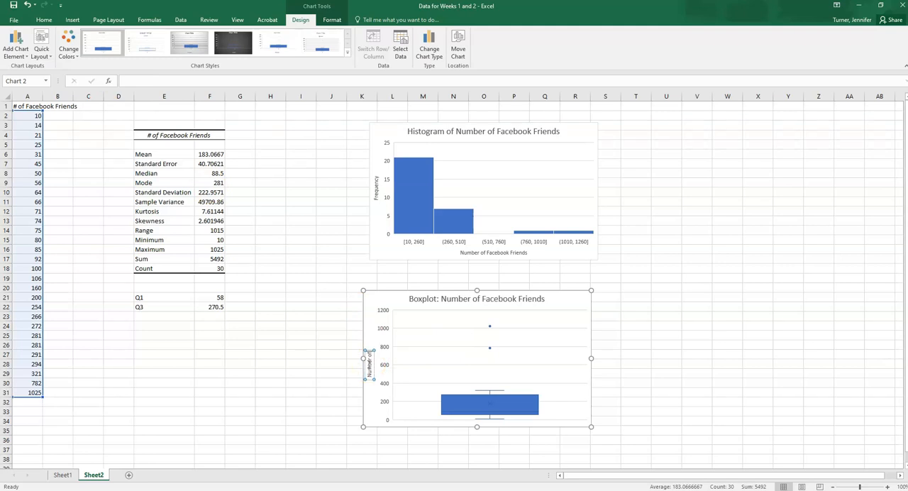
pyautogui.write('book Friends')
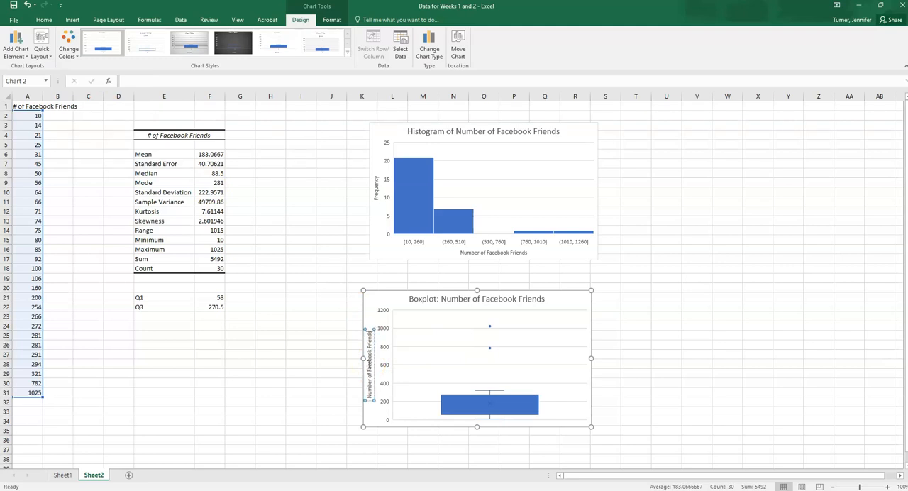
pyautogui.click(327, 320)
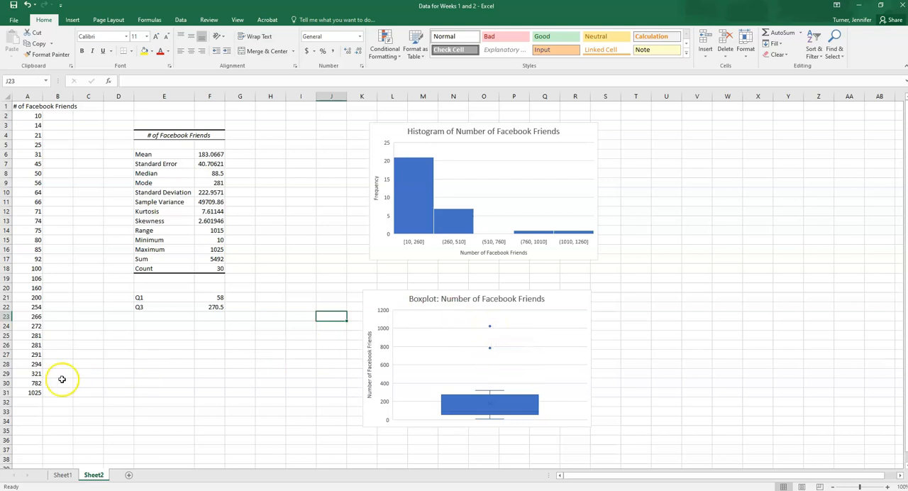
# Label cell E27 "Lower Boundary" beneath the quartile values.
pyautogui.moveTo(28, 383); pyautogui.dragTo(37, 393)
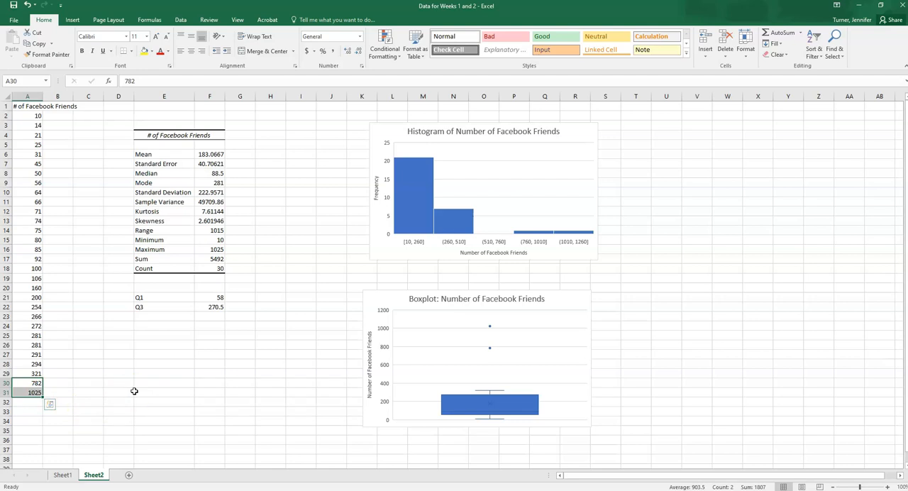
pyautogui.click(148, 355)
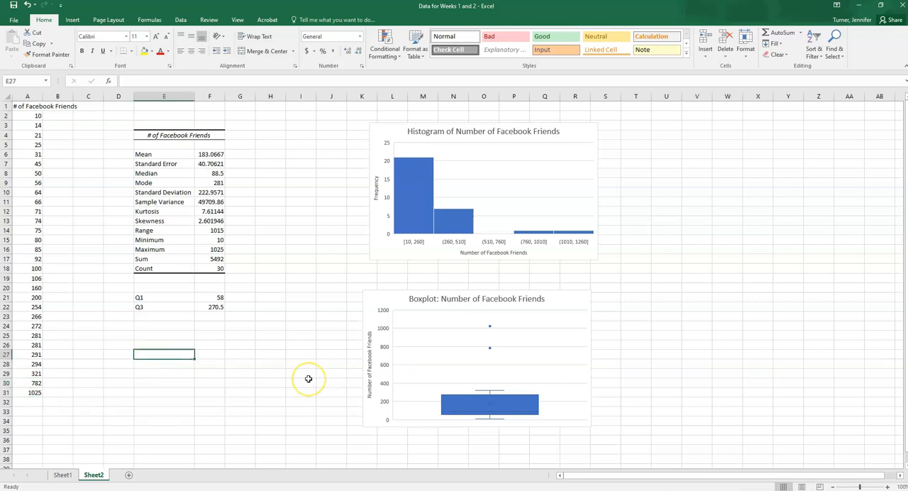
pyautogui.write('Lower Bou')
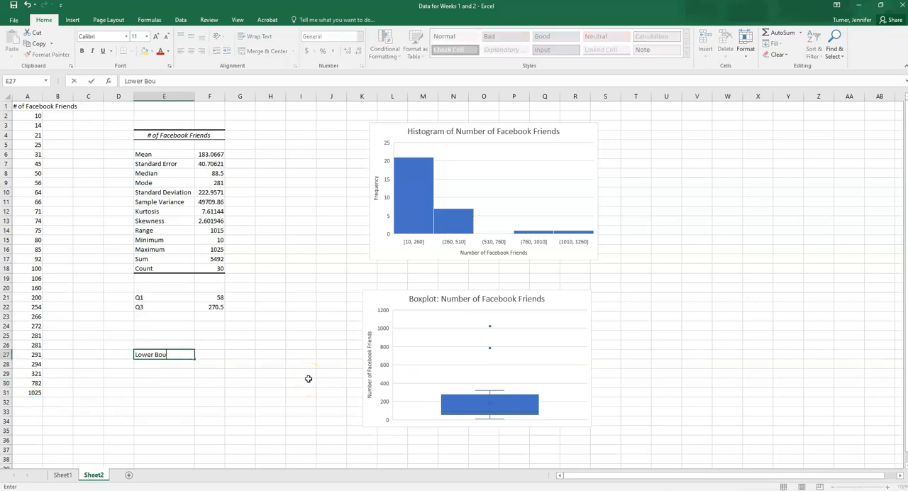
pyautogui.write('ndary')
pyautogui.press('Tab')
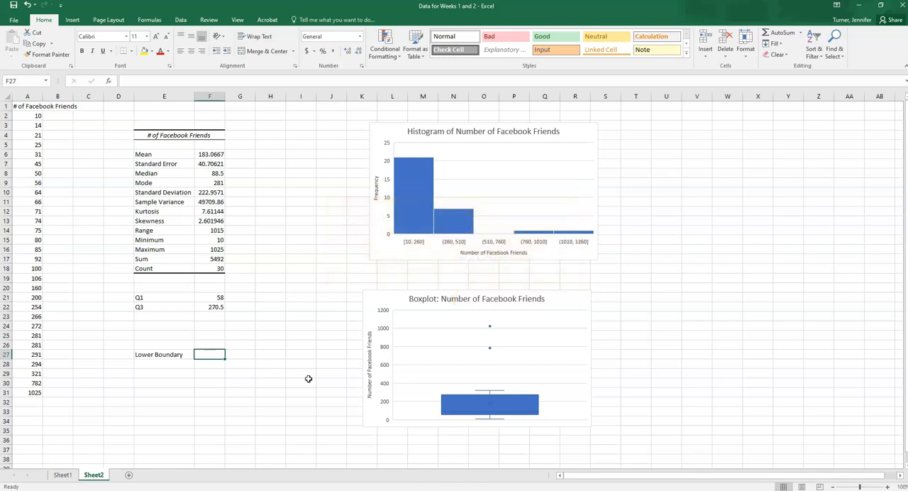
# Enter the lower outlier boundary formula =F21-1.5*(F22-F21) in cell F27, using the Q1 and Q3 cells.
pyautogui.write('=')
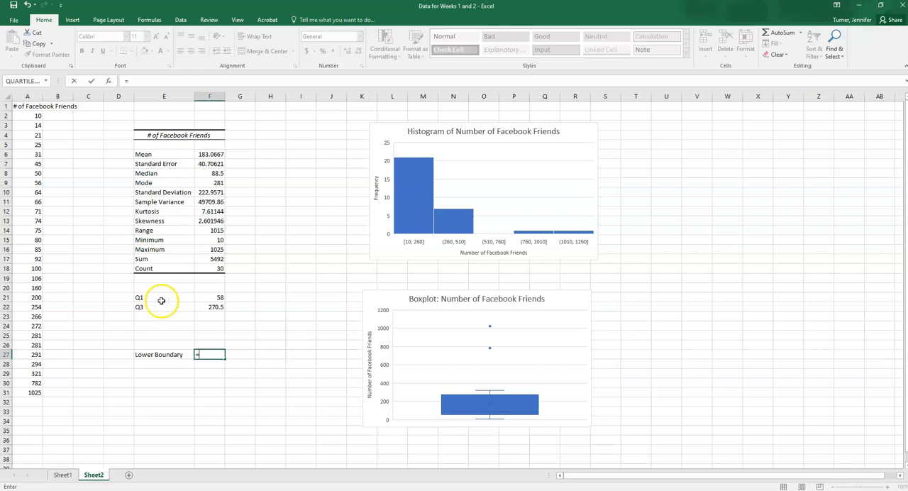
pyautogui.click(215, 298)
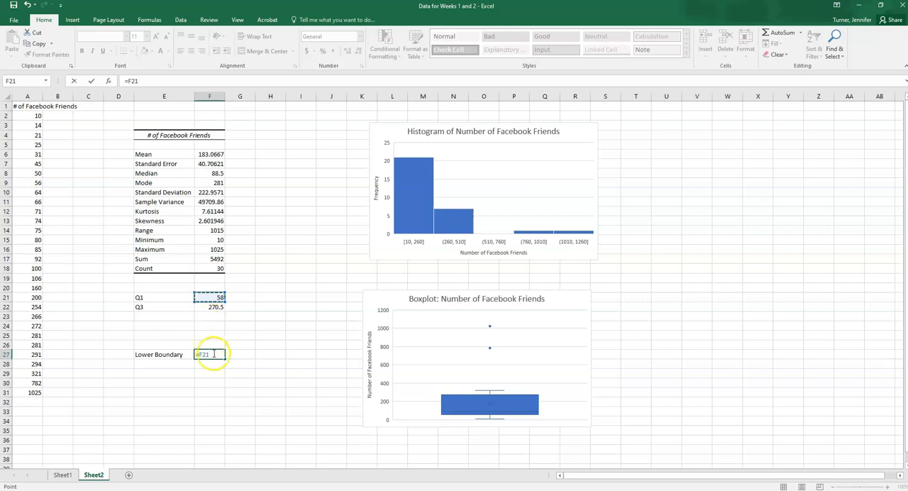
pyautogui.write('-1.5')
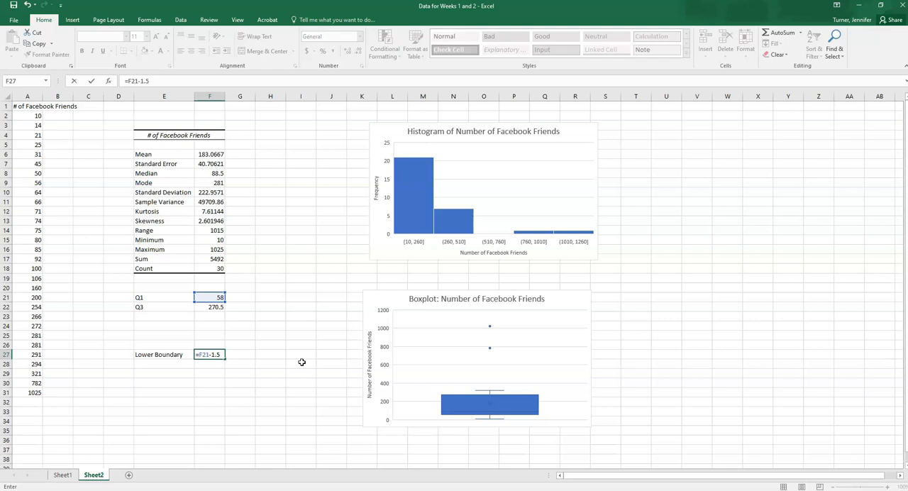
pyautogui.write('(')
pyautogui.click(217, 306)
pyautogui.write('-')
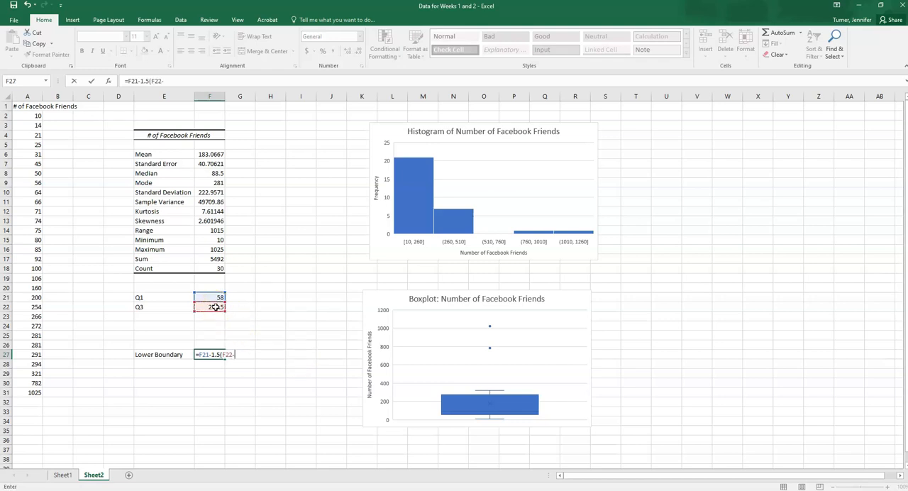
pyautogui.click(210, 297)
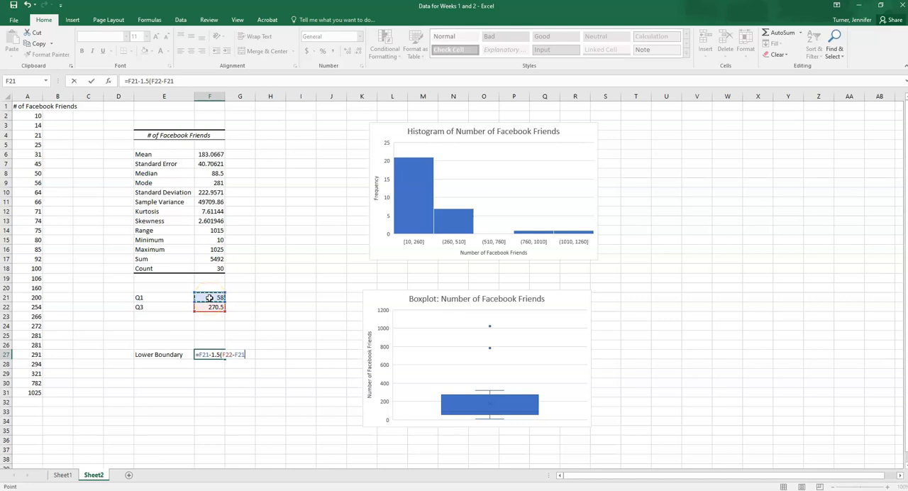
pyautogui.write(')')
pyautogui.click(217, 355)
pyautogui.write('*')
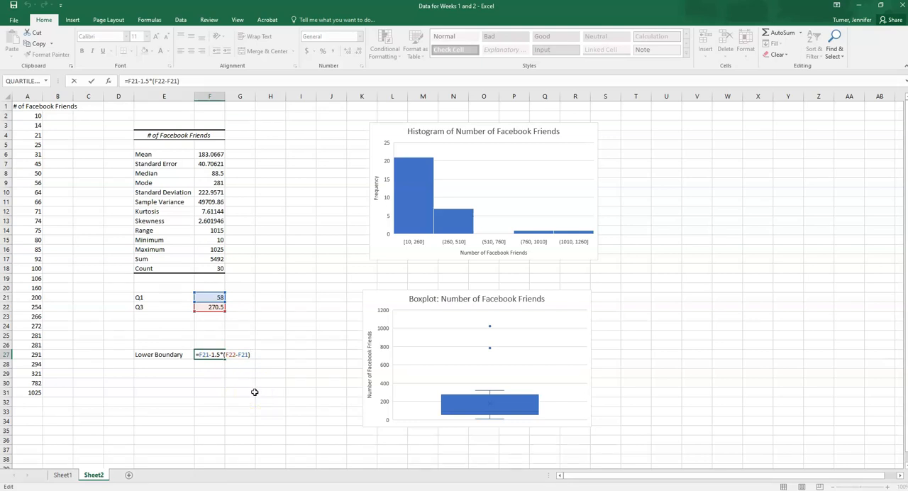
# Label cell E28 "Upper Boundary" directly below the lower boundary label.
pyautogui.click(164, 364)
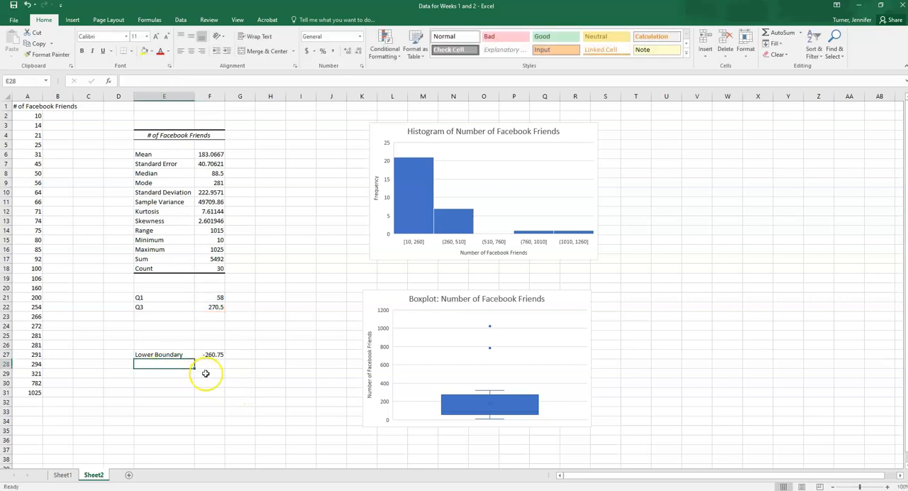
pyautogui.write('Uppe')
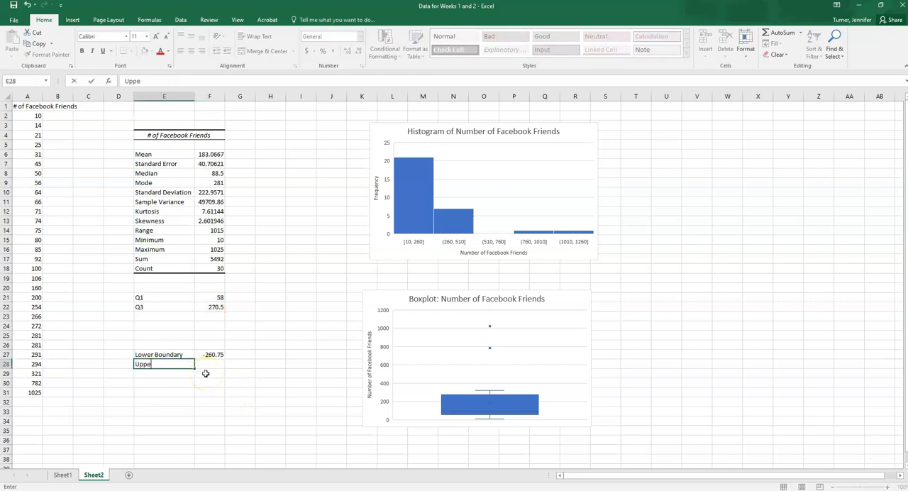
pyautogui.write('r Boundary')
pyautogui.press('Tab')
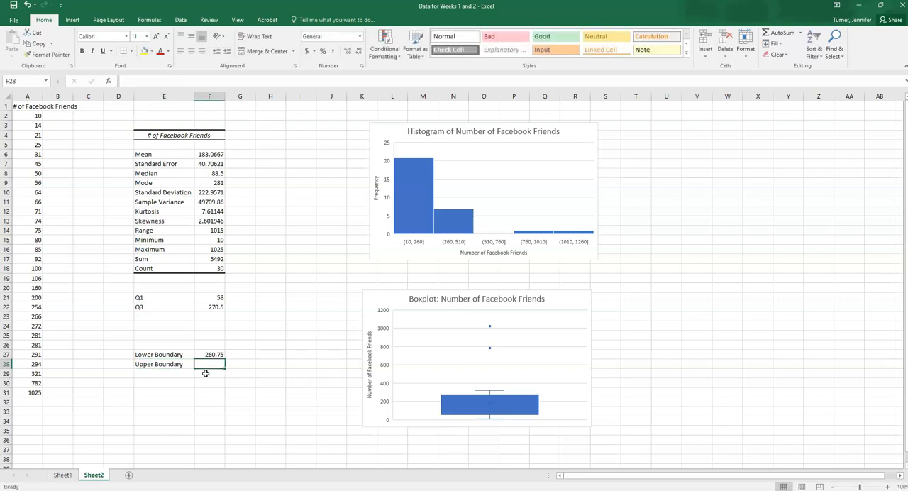
# Enter the upper outlier boundary formula =F22+1.5*(F22-F21) in cell F28, using the Q3 and Q1 cells.
pyautogui.write('=')
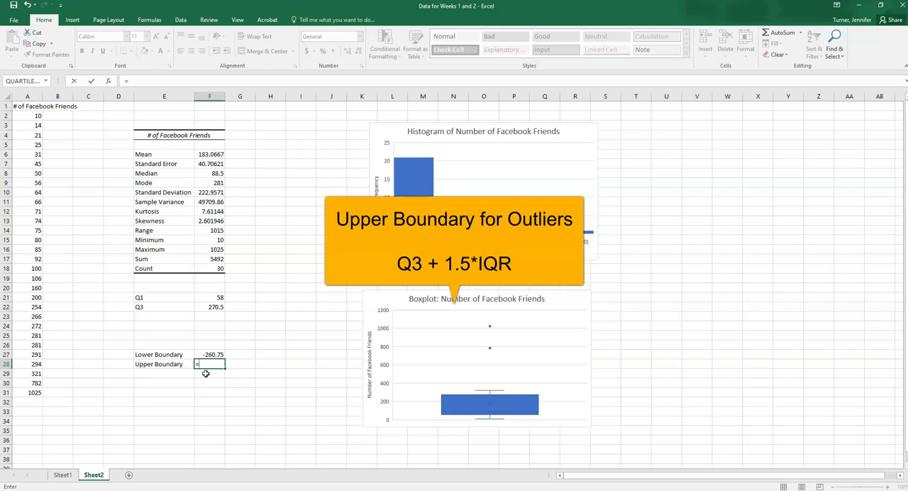
pyautogui.click(212, 306)
pyautogui.write('+1.5')
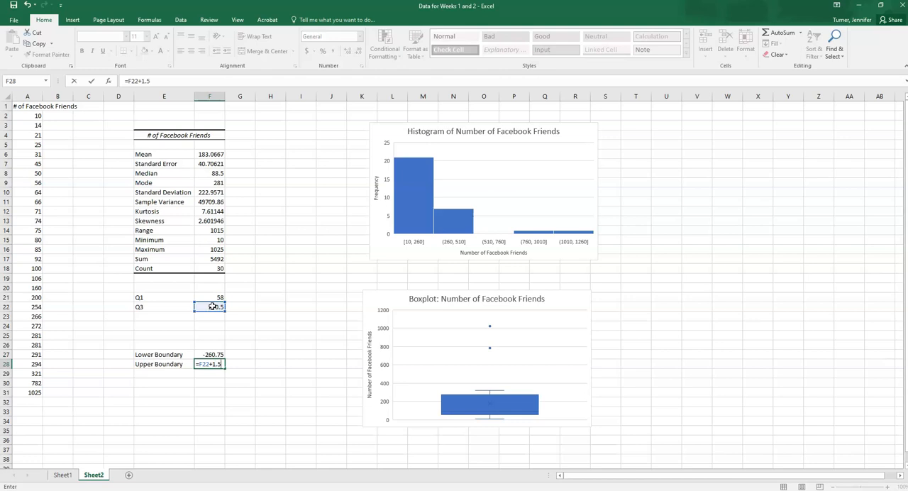
pyautogui.write('*(')
pyautogui.click(221, 308)
pyautogui.write('-')
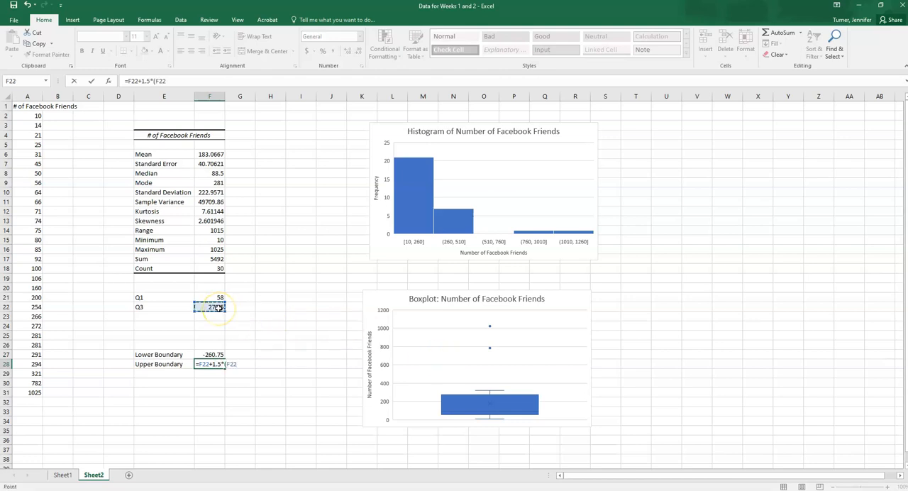
pyautogui.click(216, 297)
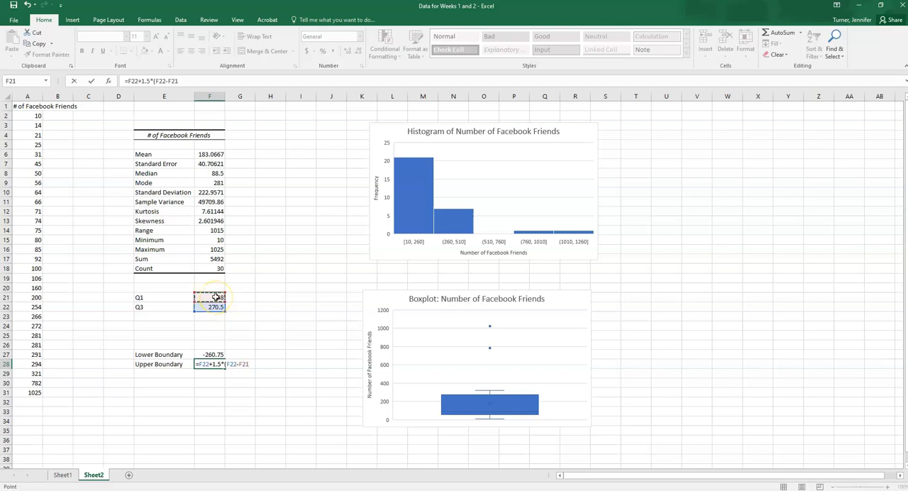
pyautogui.press('Return')
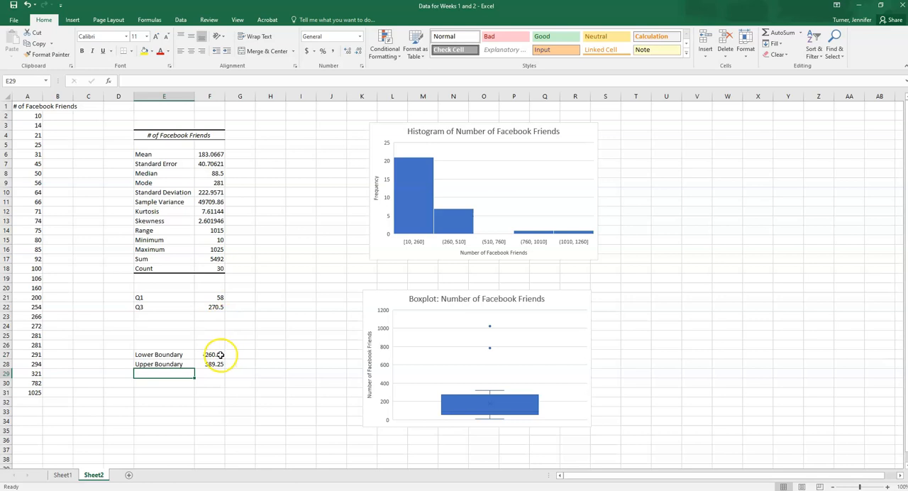
# Compare the upper and lower boundaries in F27:F28 with the two largest data values in A30:A31.
pyautogui.click(215, 363)
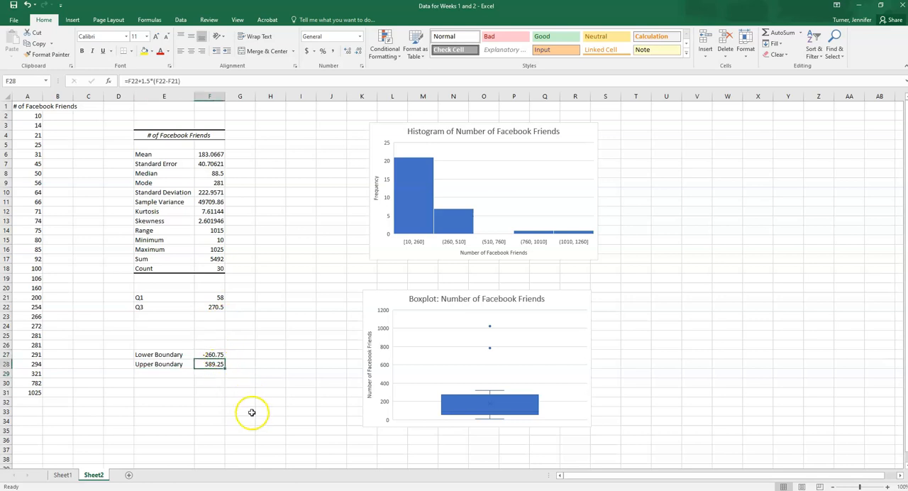
pyautogui.click(213, 354)
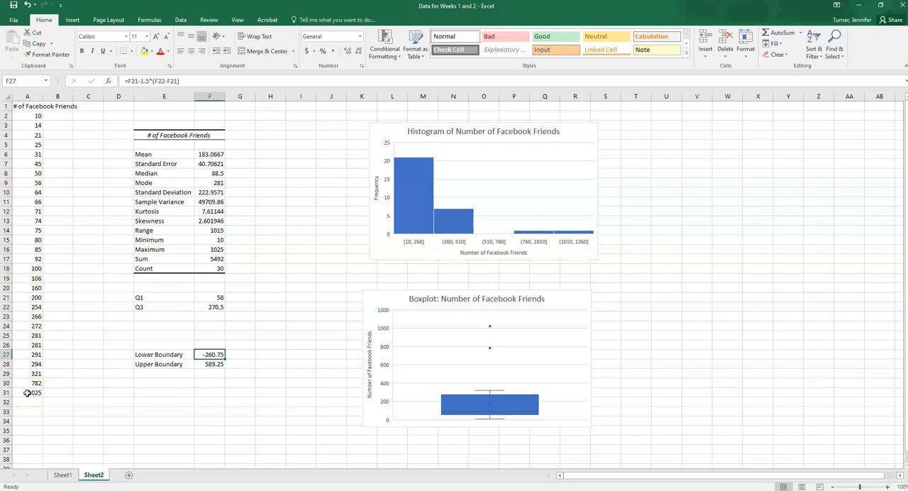
pyautogui.click(209, 363)
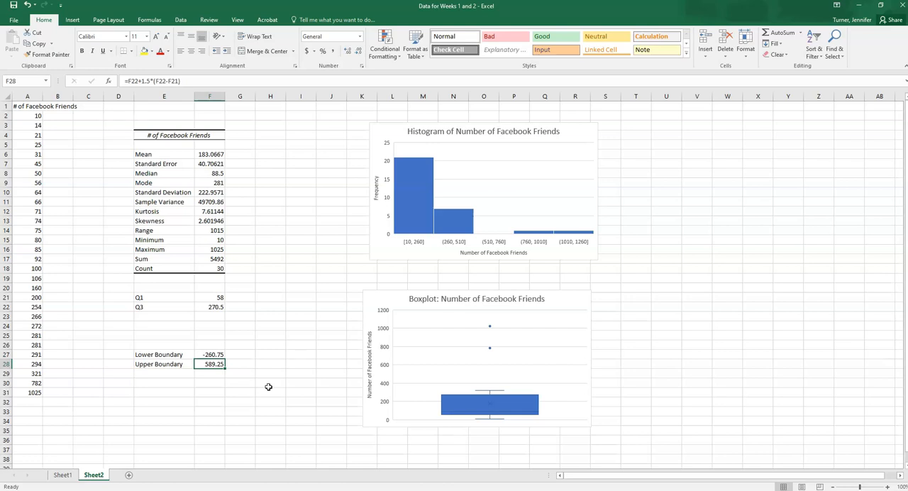
pyautogui.moveTo(28, 383); pyautogui.dragTo(29, 393)
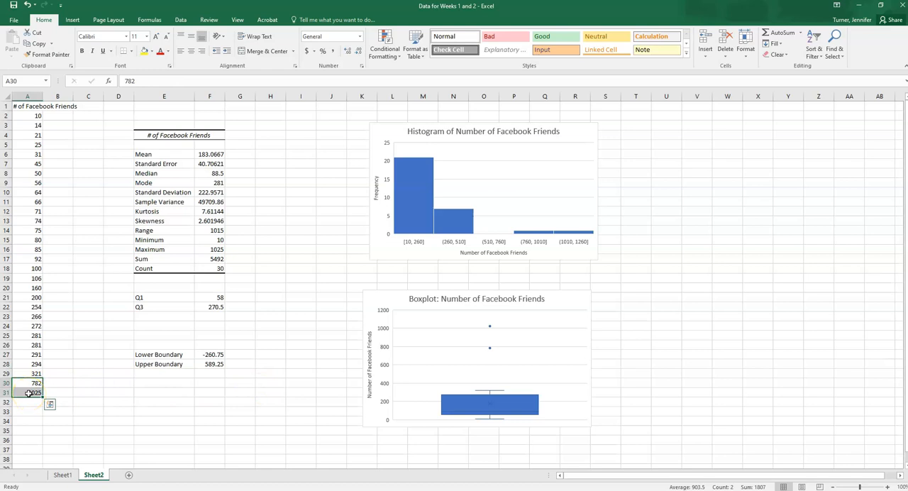